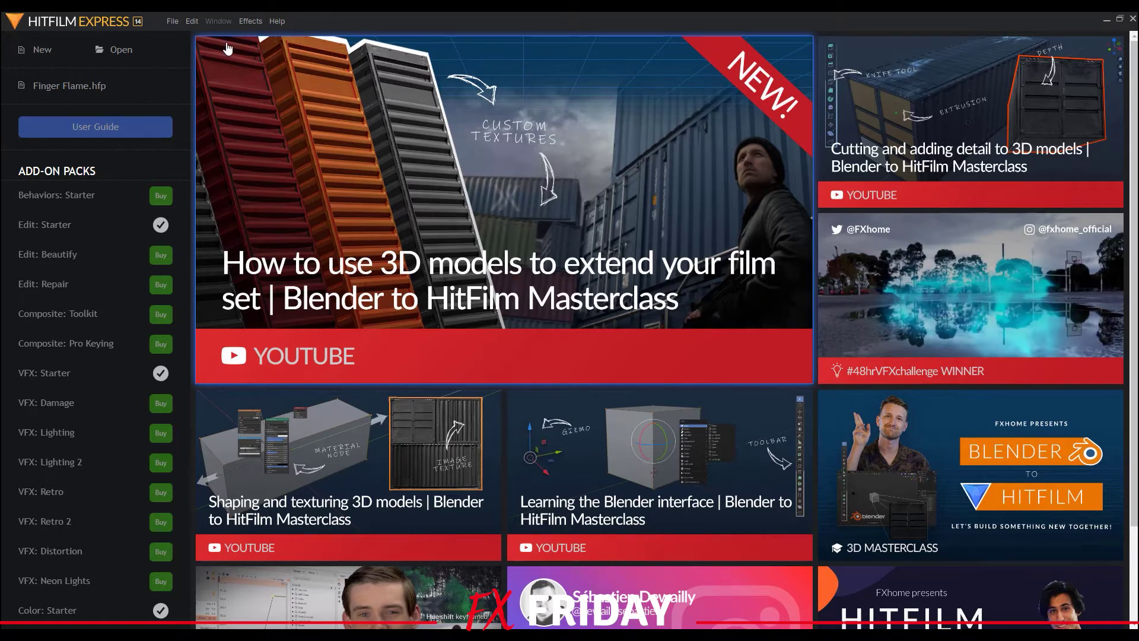
- Start a new project, bringing up the 1080p Full HD @ 25 fps, 1920×1080 settings
click(42, 52)
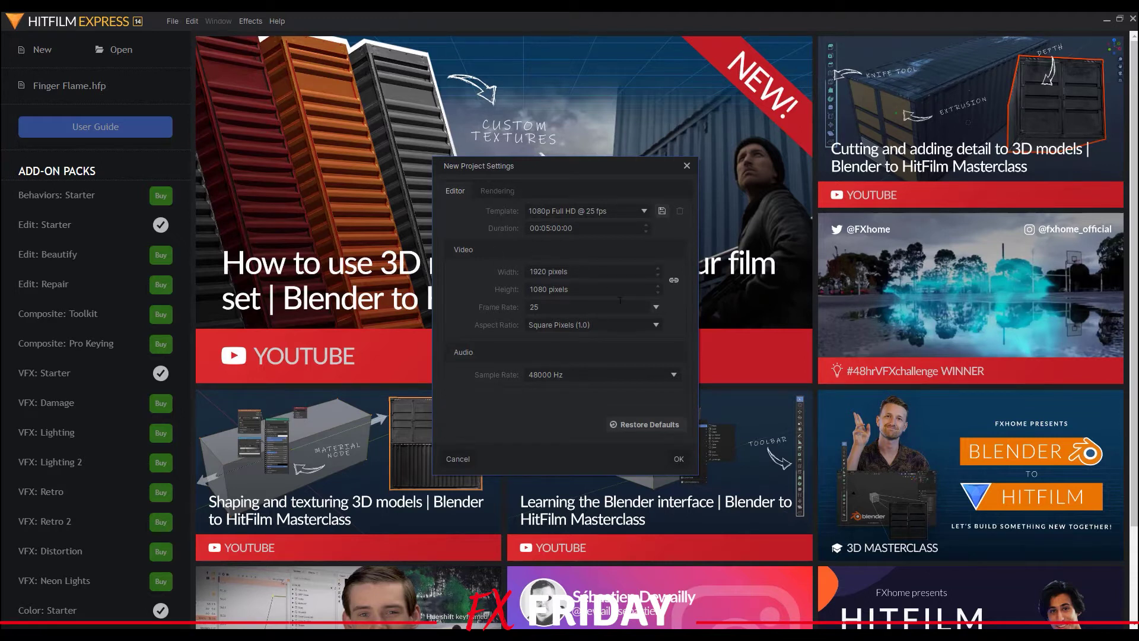
- Accept the 1080p 25 fps project settings and switch to the Editing workspace layout
click(679, 458)
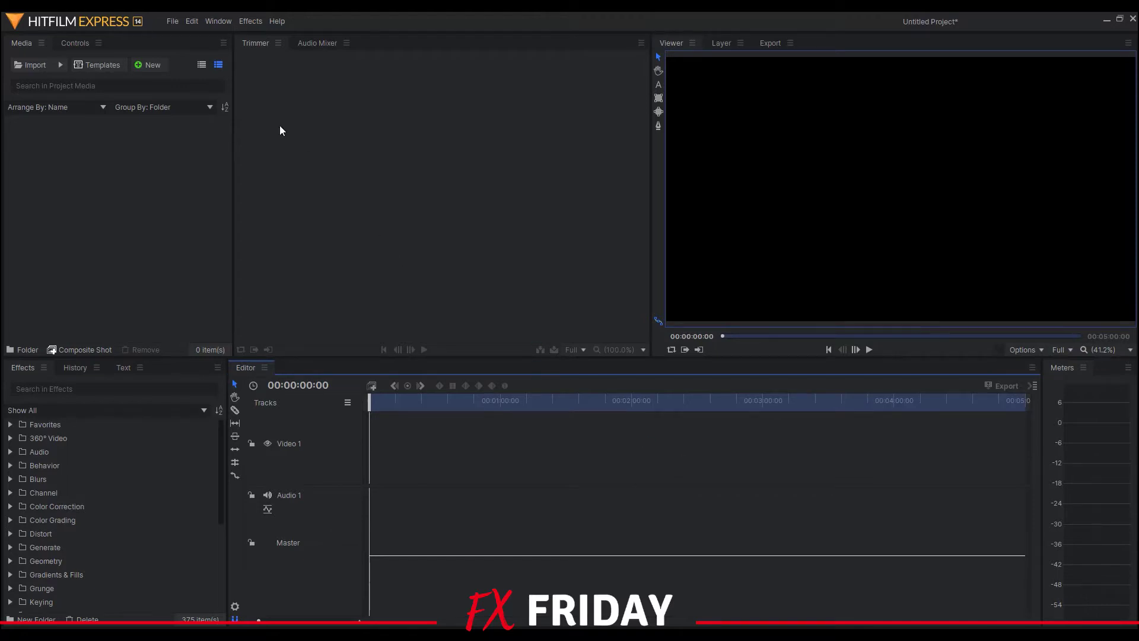
click(215, 24)
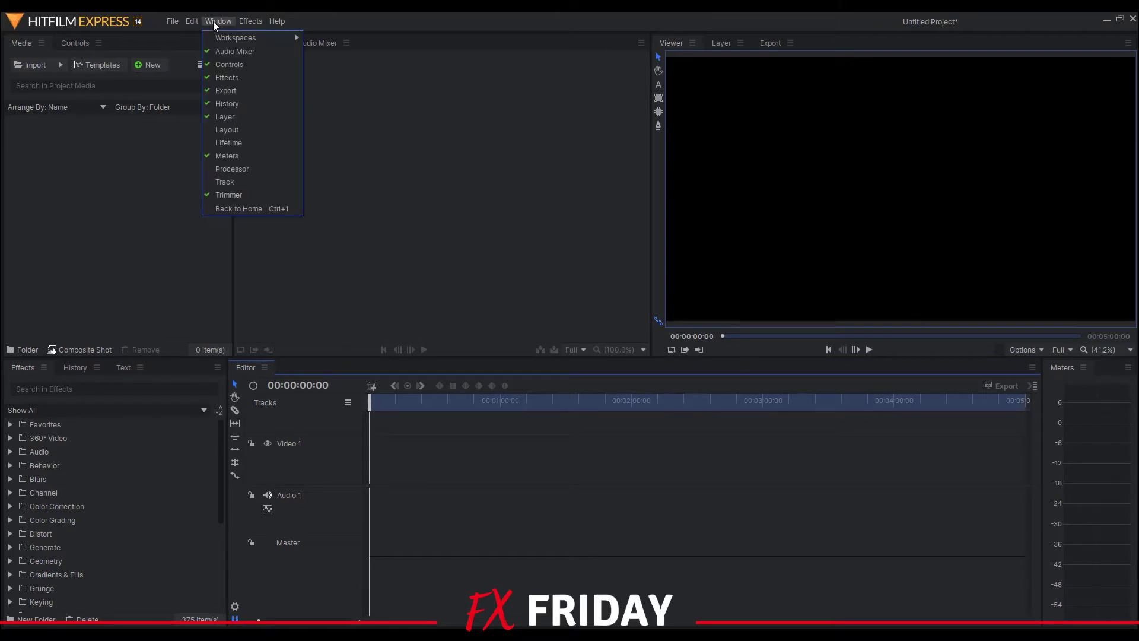
mouse_move(243, 42)
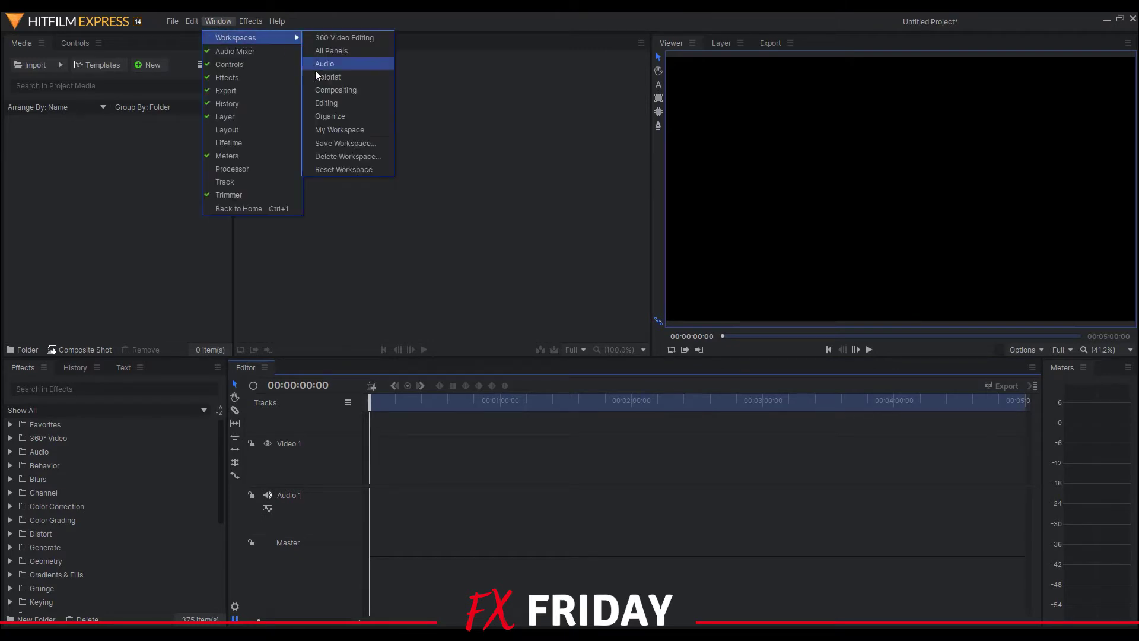
click(333, 102)
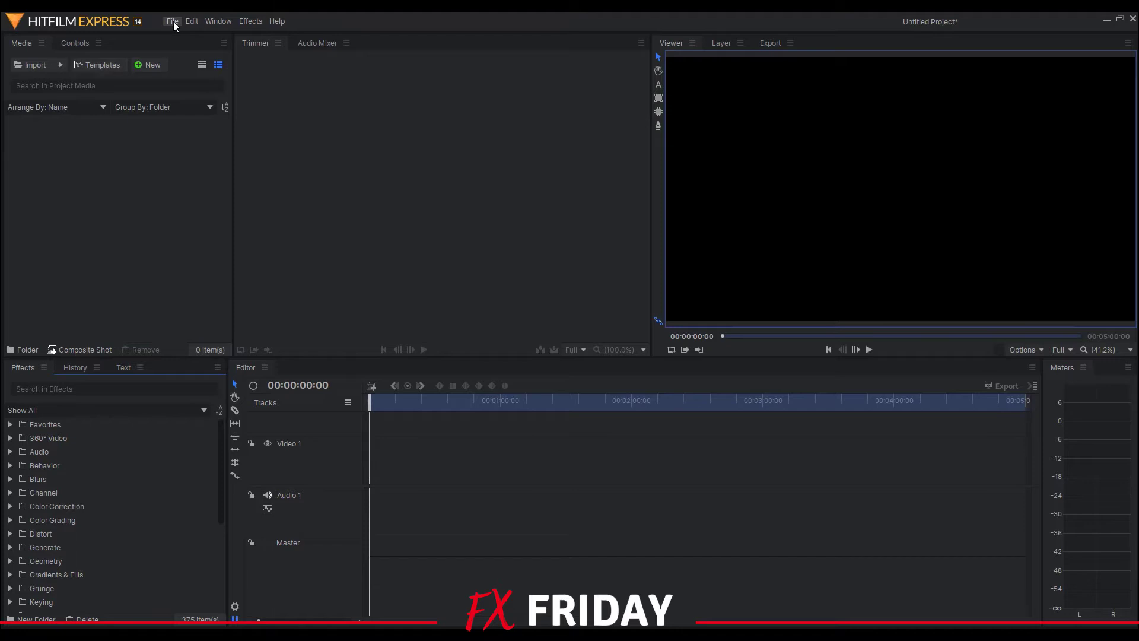
- Import MVI_1030.MP4 and MVI_1032.MP4 from the clips for tutorial folder
click(39, 70)
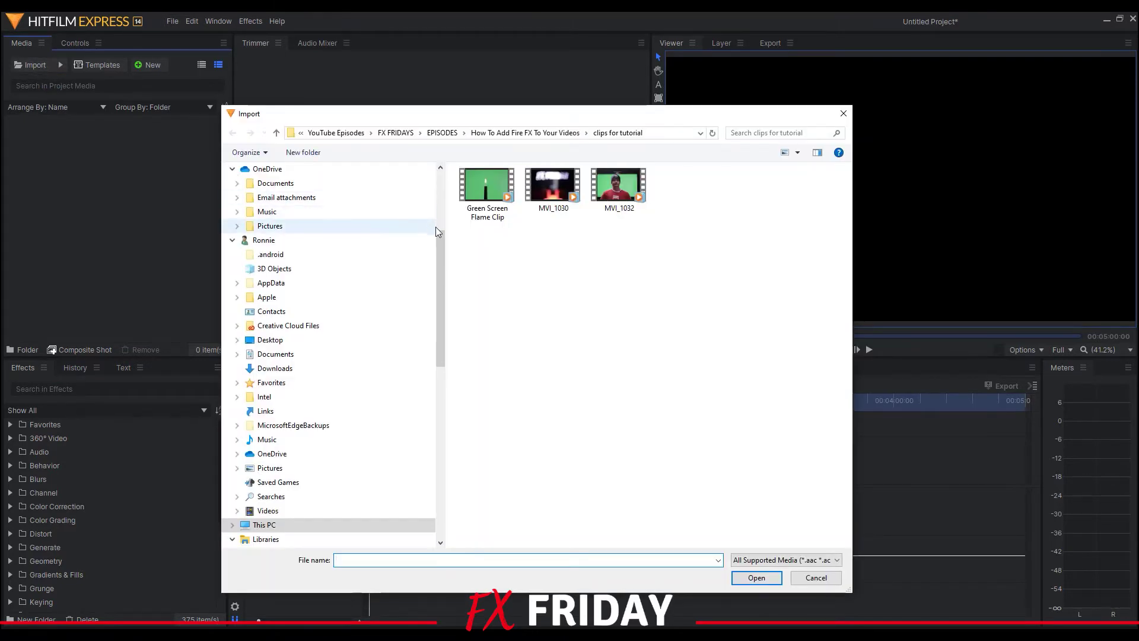
click(575, 240)
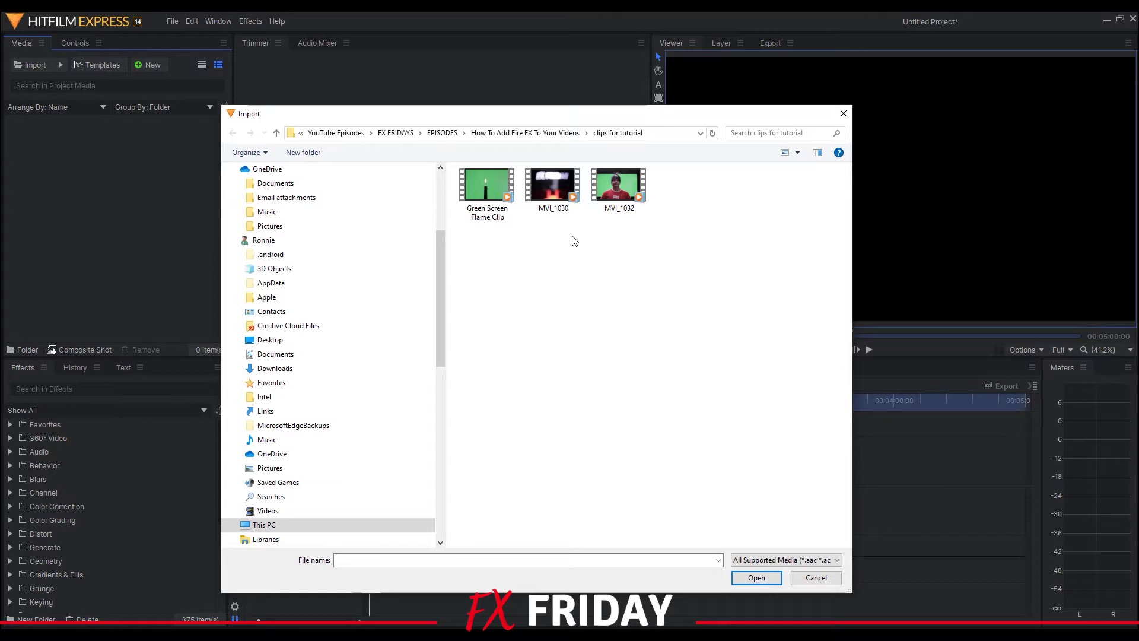
drag(550, 230, 648, 190)
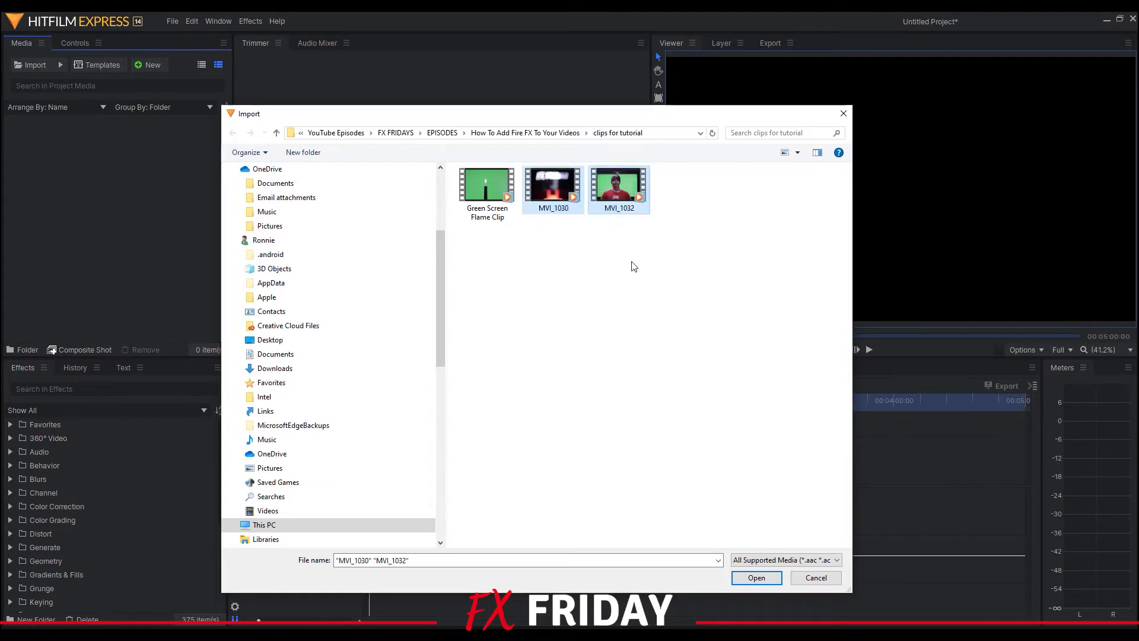
click(759, 579)
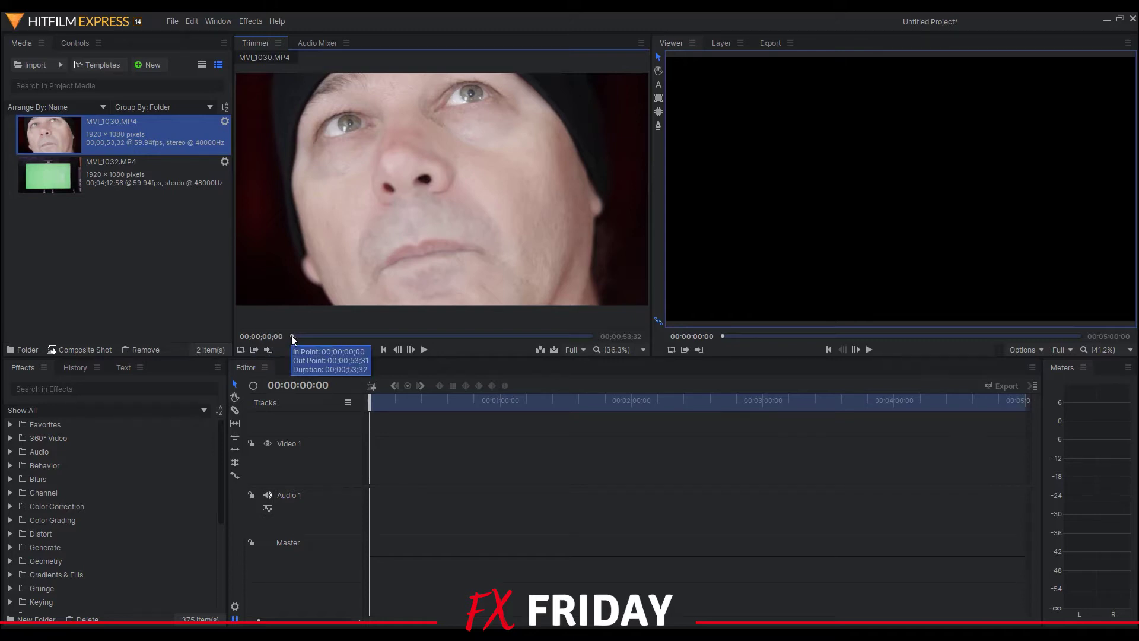
click(292, 336)
- Trim MVI_1030 to the raised-finger section, with its In point at 00;00;39;02
drag(292, 338, 380, 338)
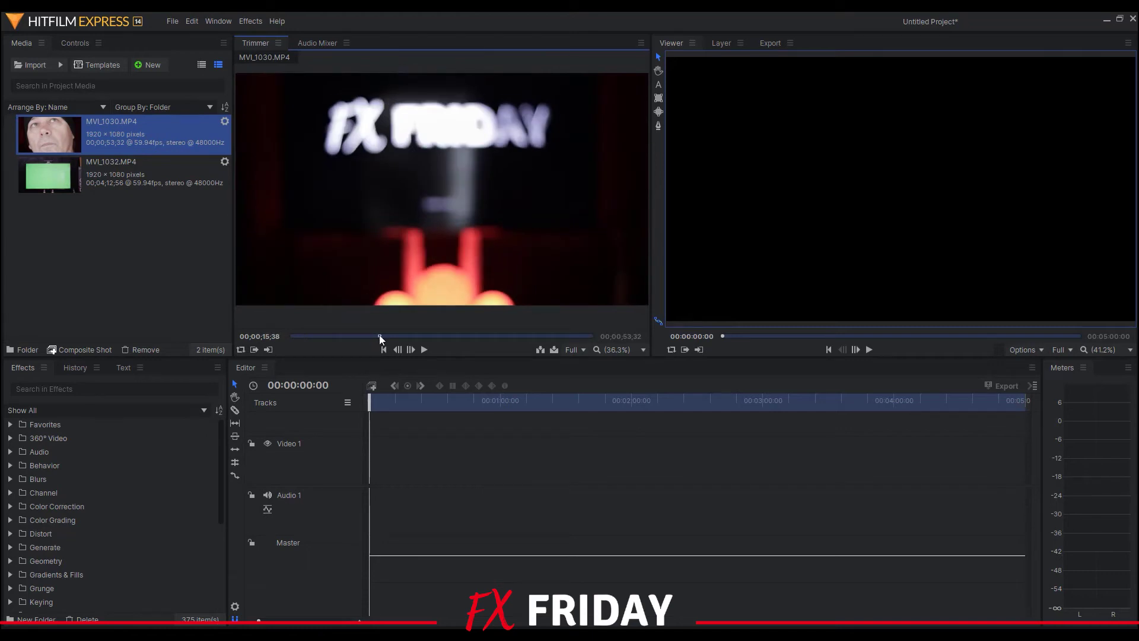
drag(380, 336, 499, 341)
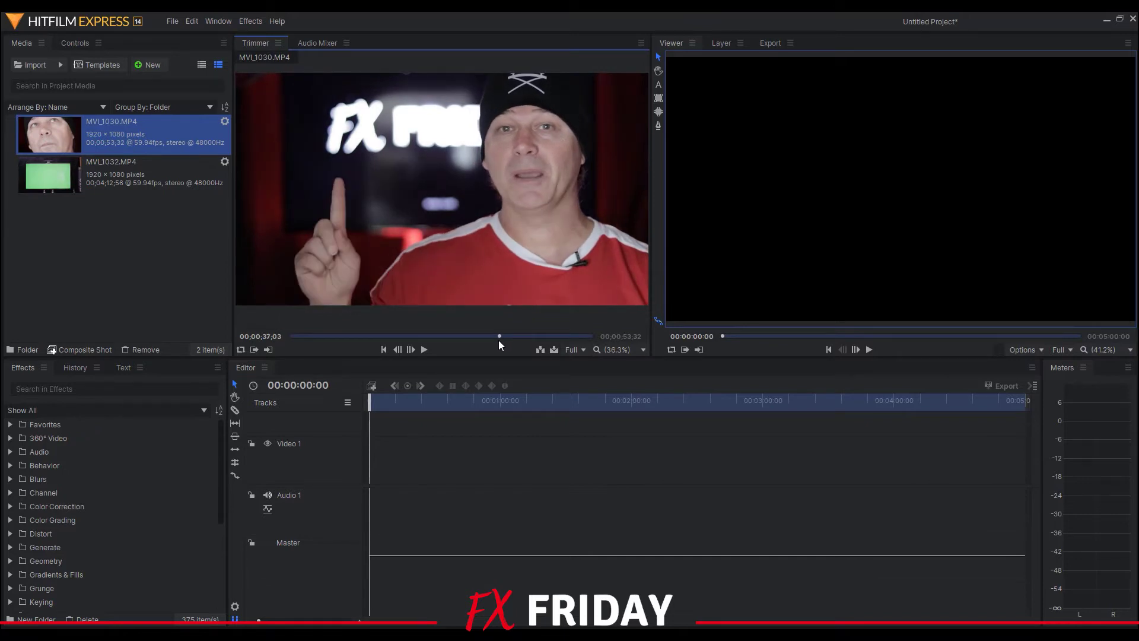
drag(499, 340, 511, 345)
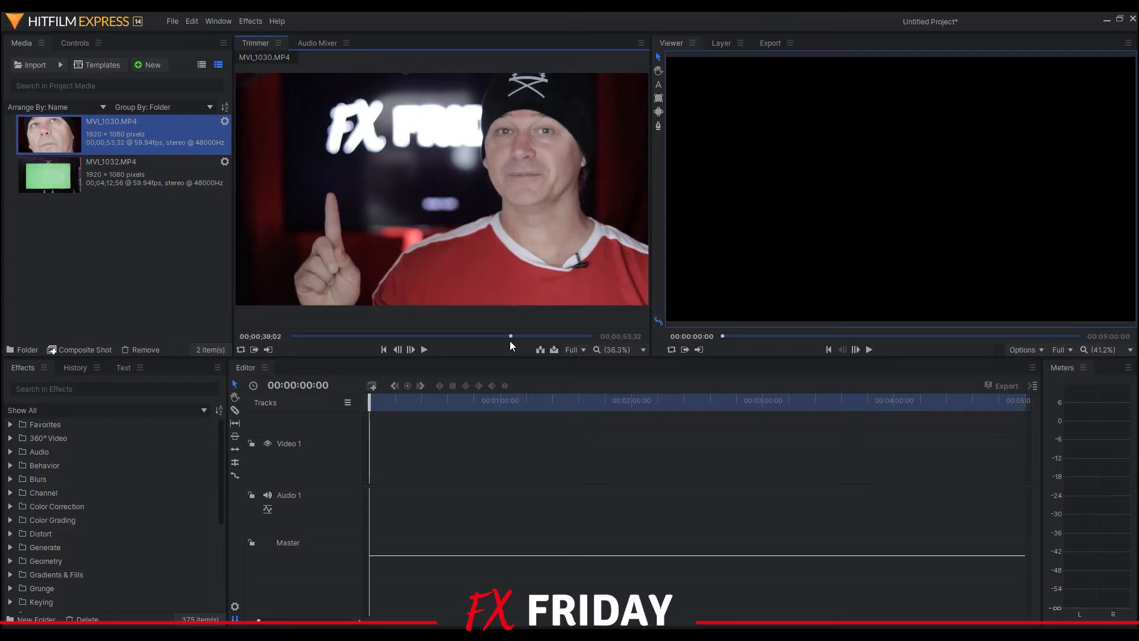
click(253, 352)
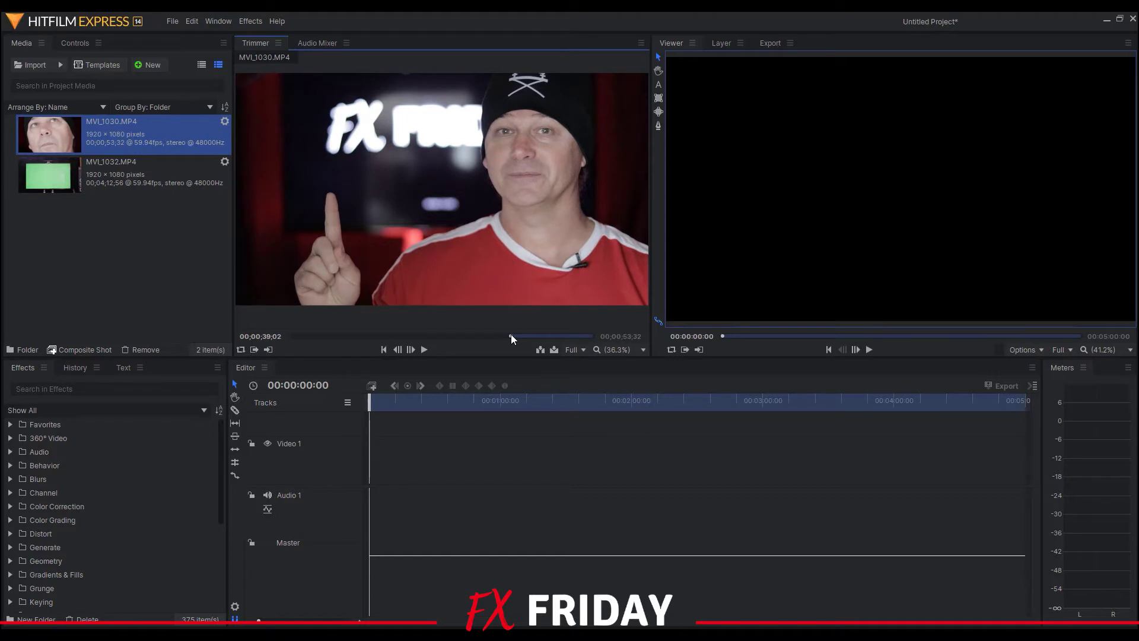
drag(510, 333, 528, 336)
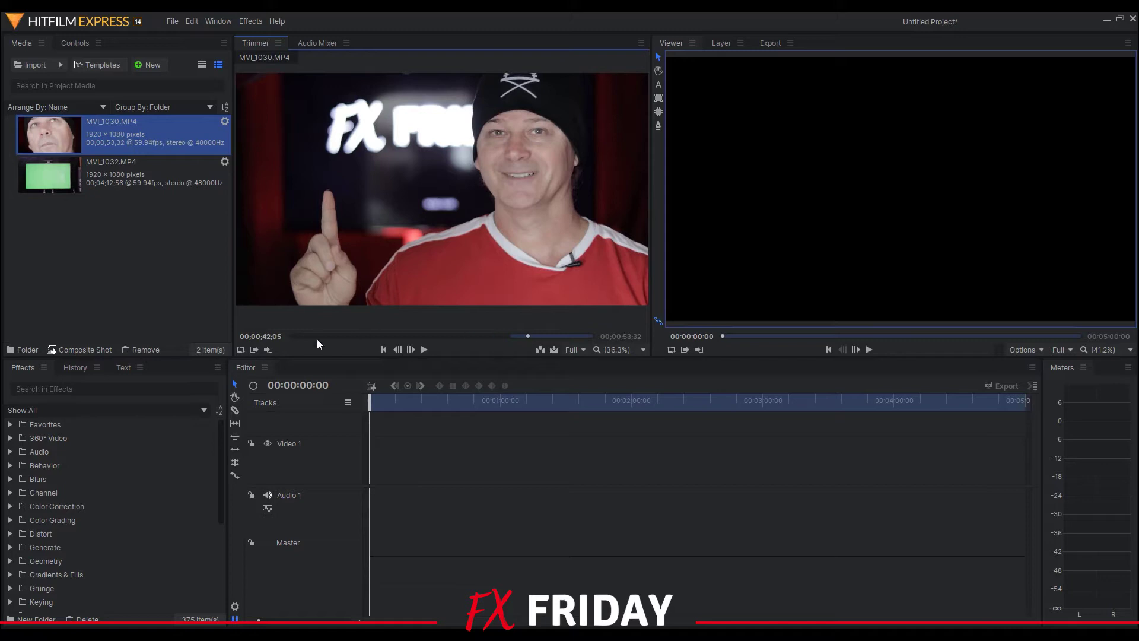
click(268, 350)
- Place the trimmed clip at the timeline start, keep the sequence settings, and zoom in
mouse_move(490, 297)
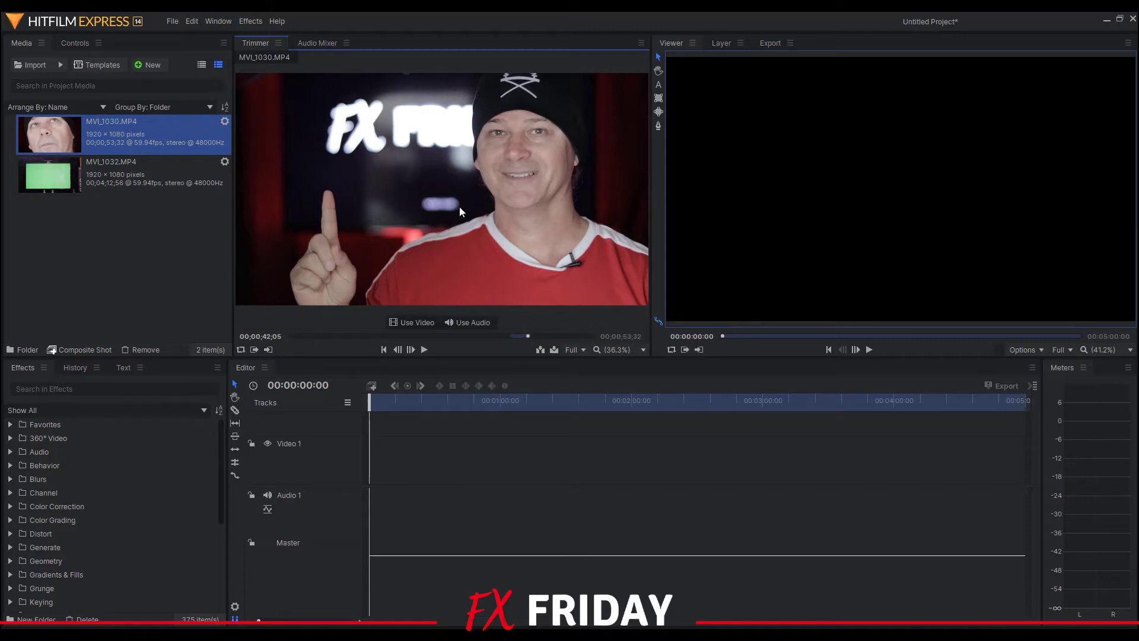
drag(459, 206, 368, 425)
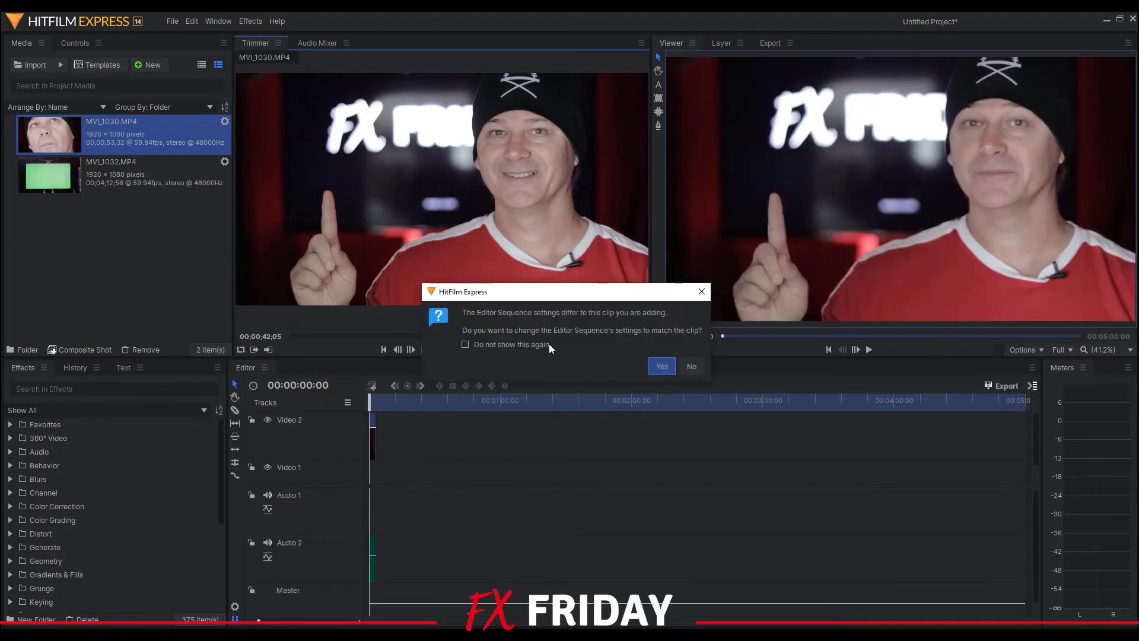
click(703, 291)
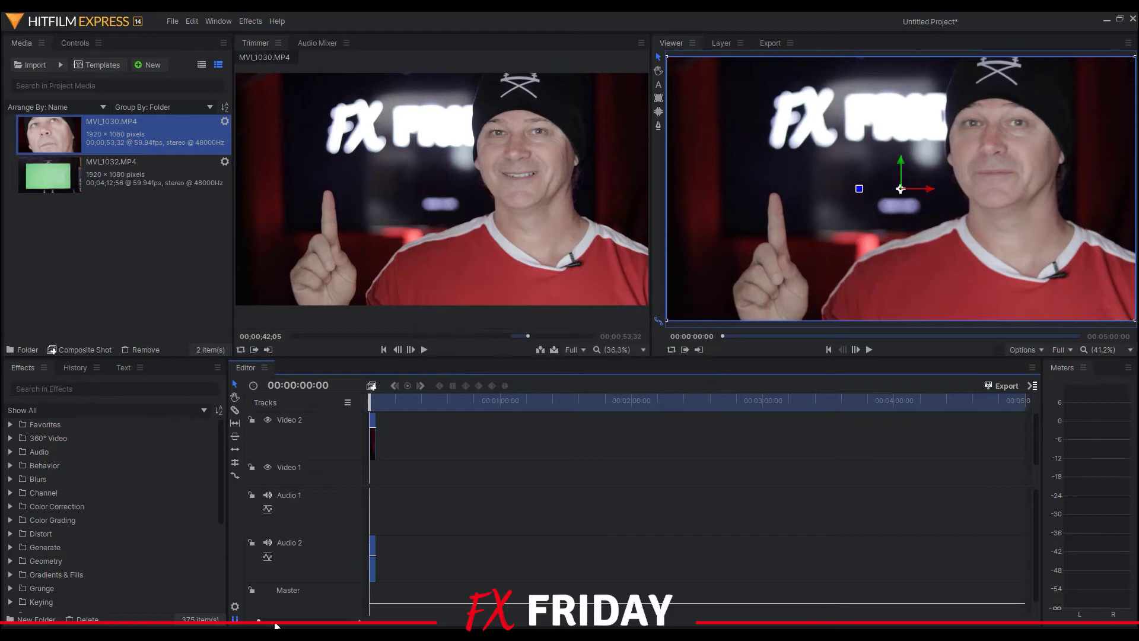
drag(261, 622, 271, 623)
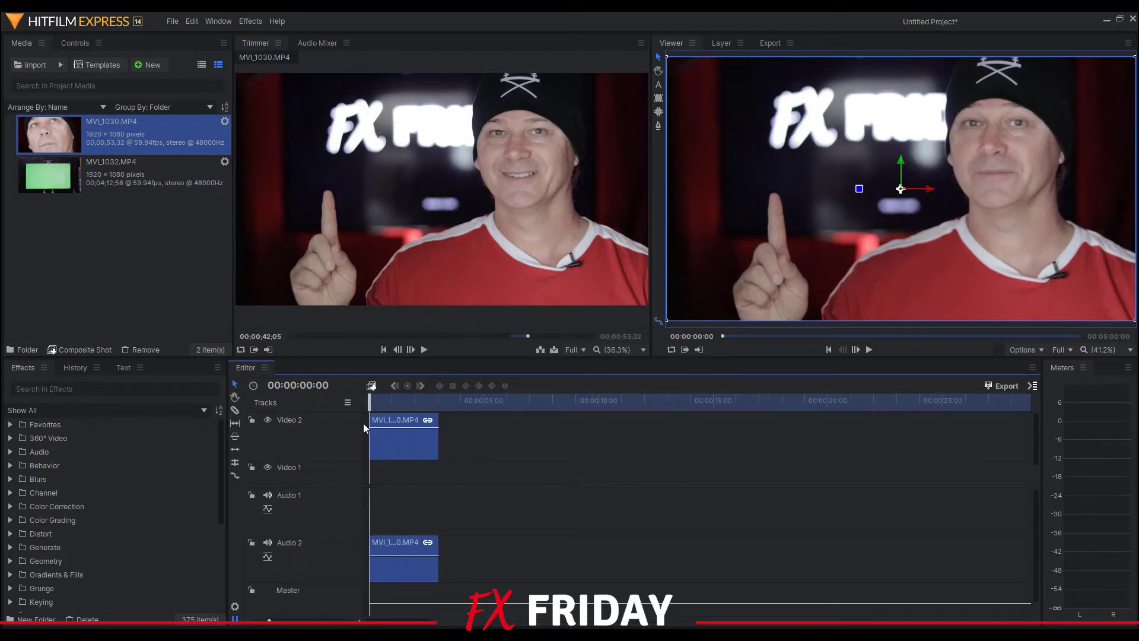
mouse_move(370, 402)
mouse_down()
mouse_move(433, 402)
mouse_move(369, 402)
mouse_up()
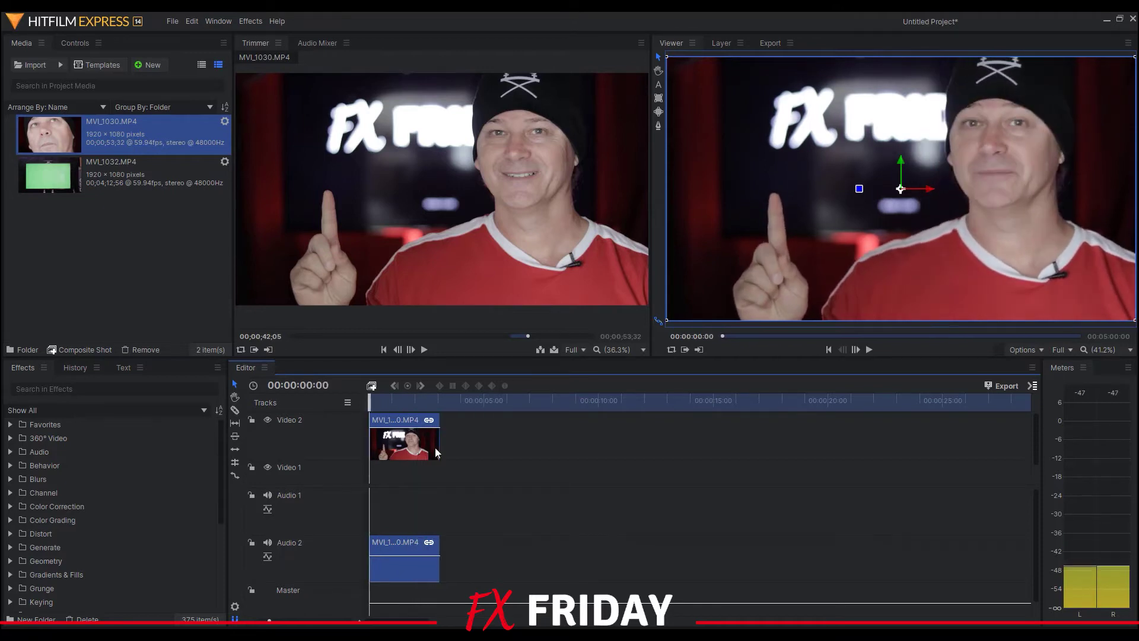
click(486, 427)
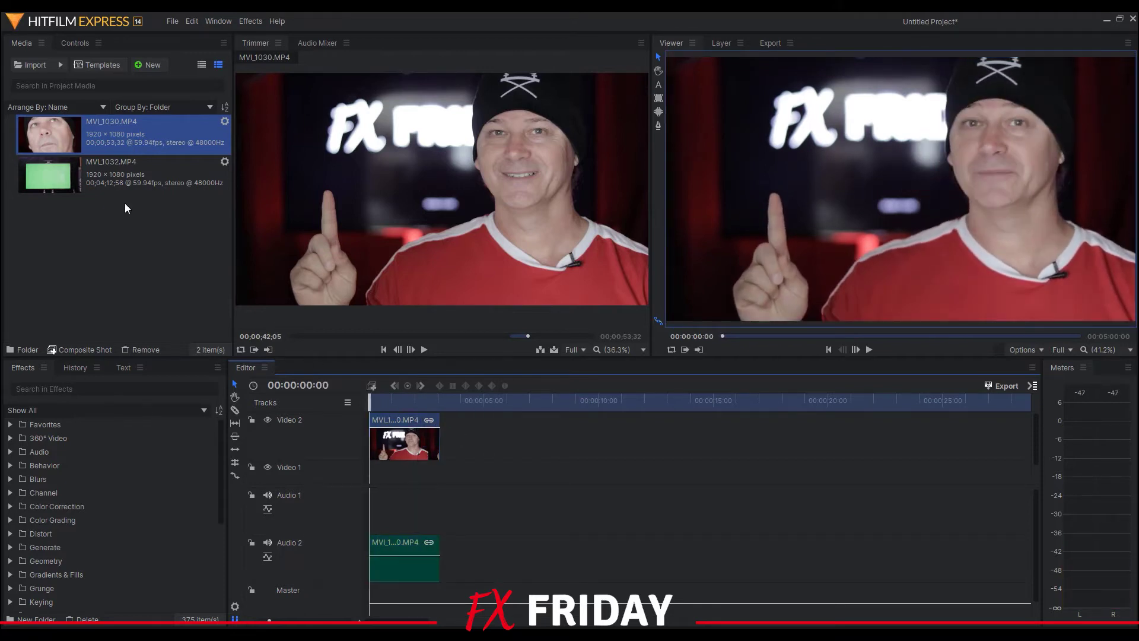
click(115, 177)
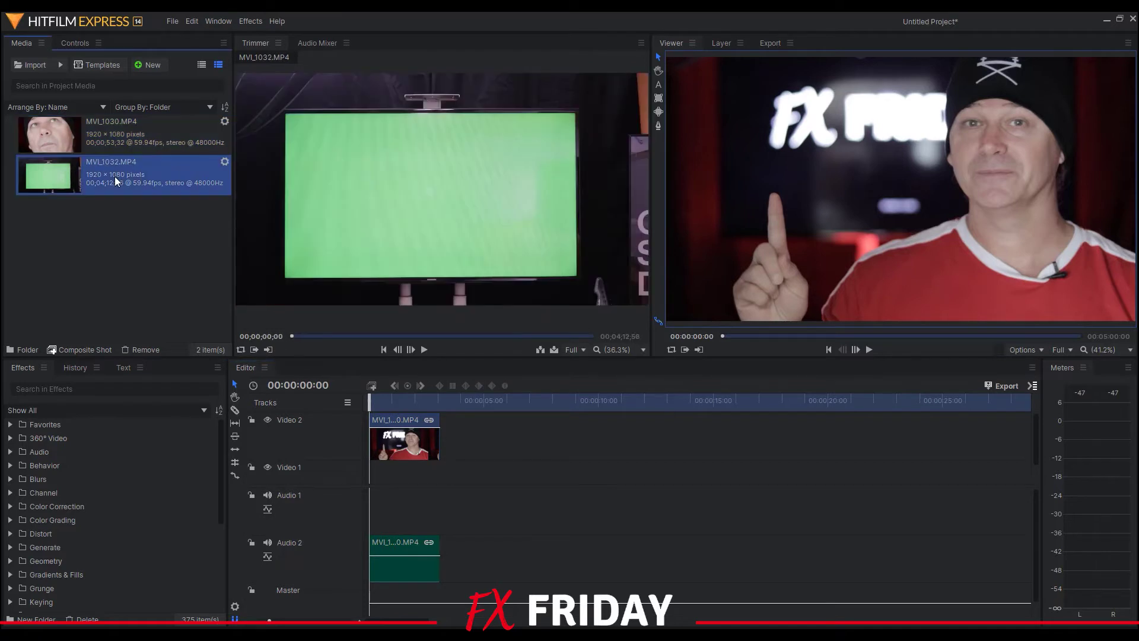
- Mark MVI_1032's lit-flame section starting at 00;04;04;59 and widen the Viewer
mouse_move(429, 256)
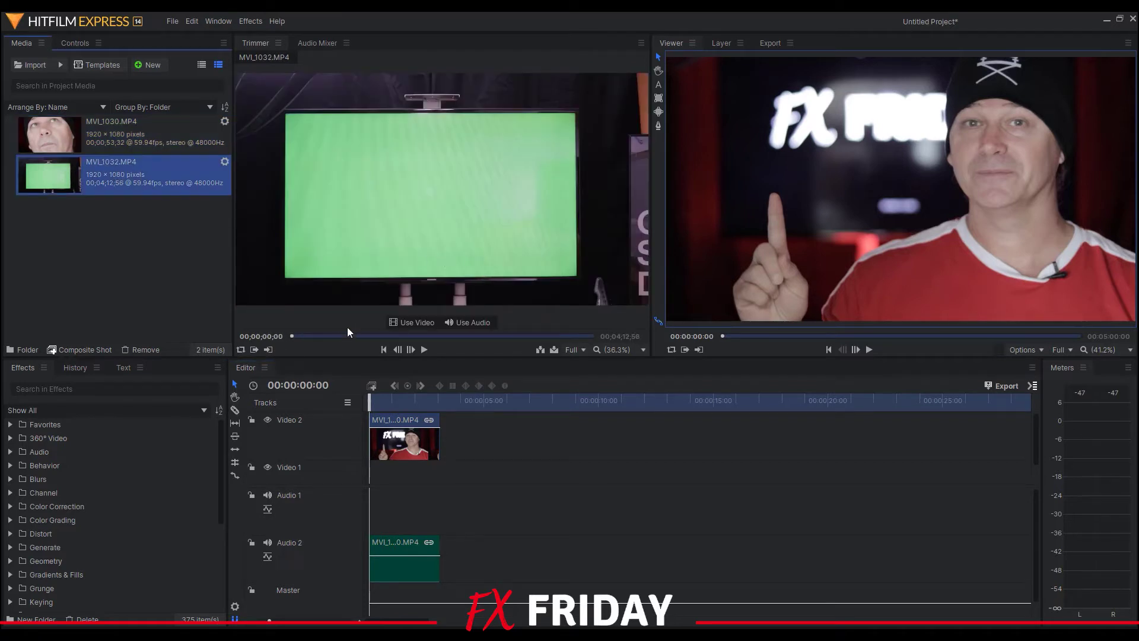
drag(290, 336, 571, 337)
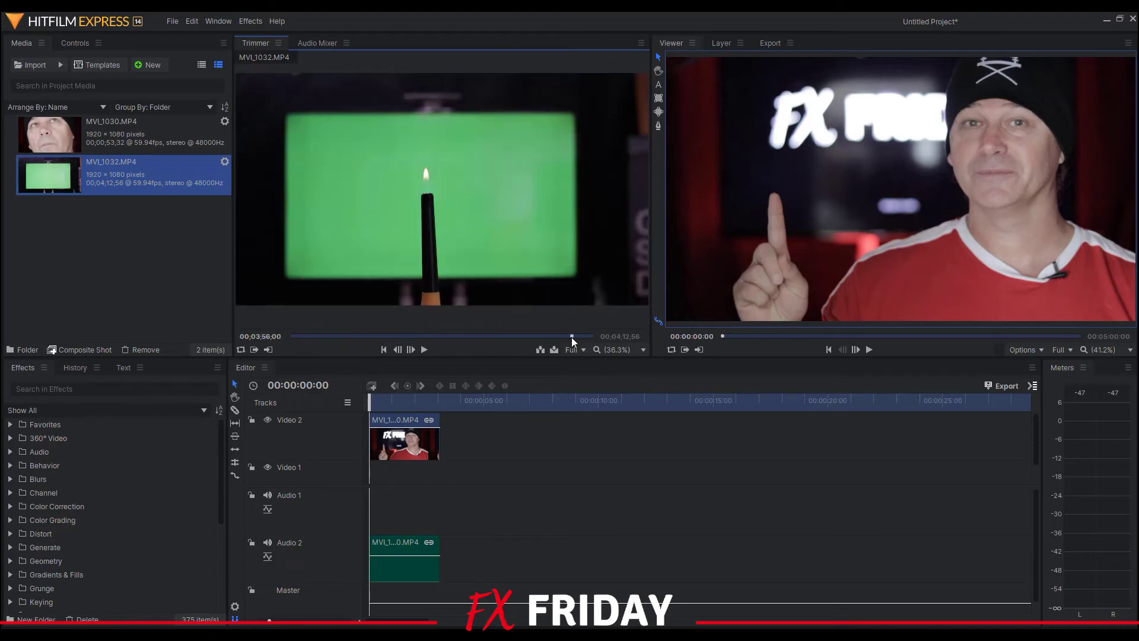
mouse_move(490, 272)
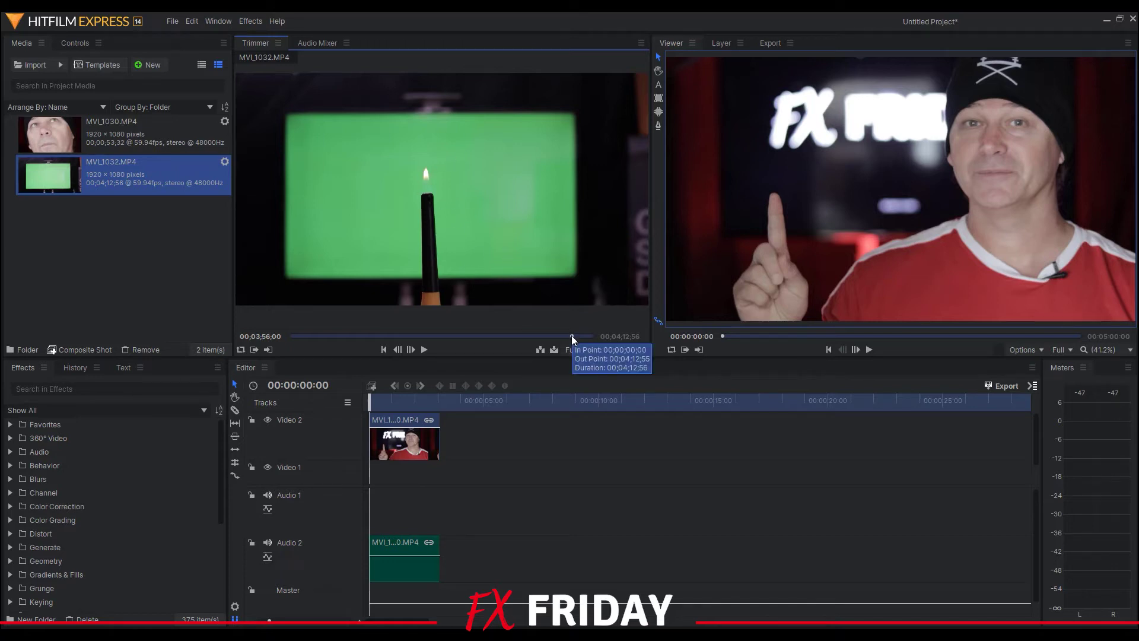
drag(571, 336, 582, 343)
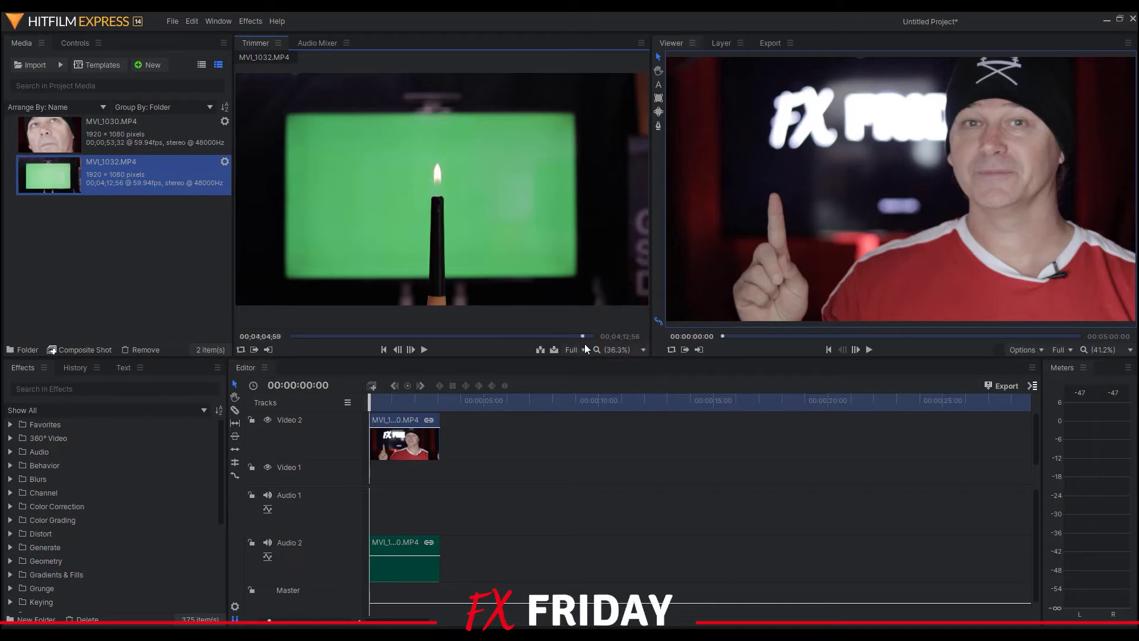
click(254, 350)
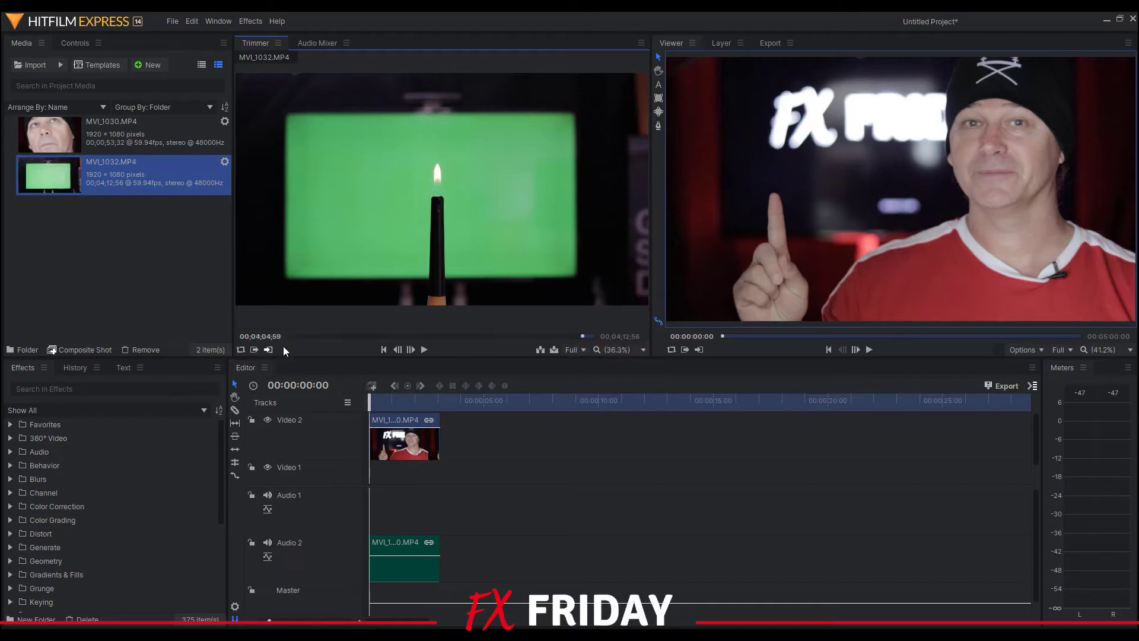
drag(581, 336, 588, 336)
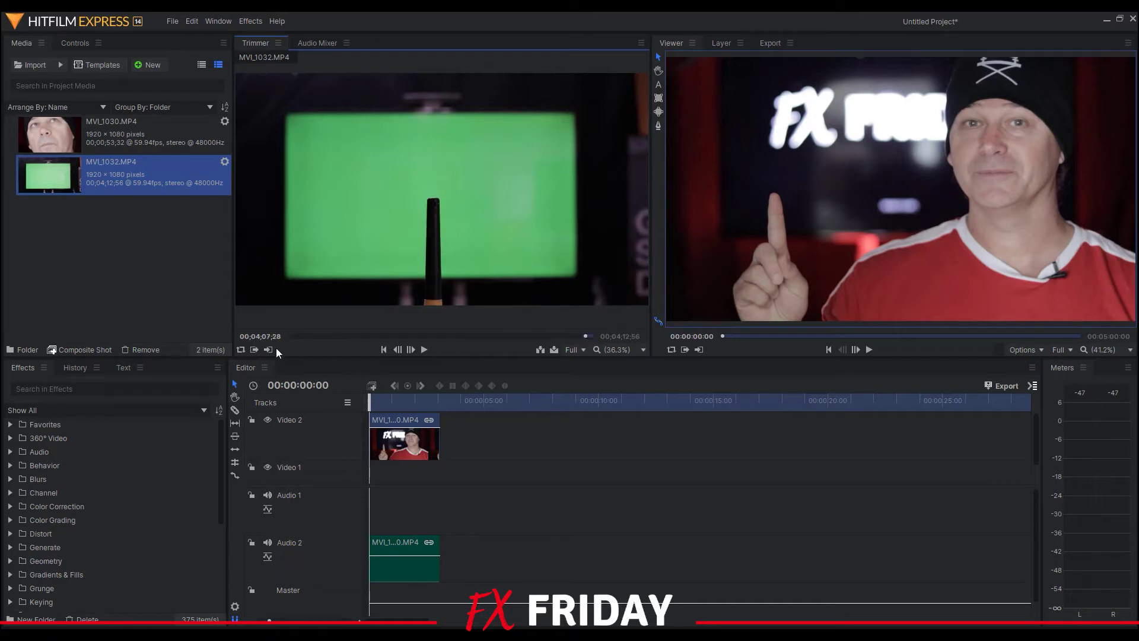
mouse_move(464, 233)
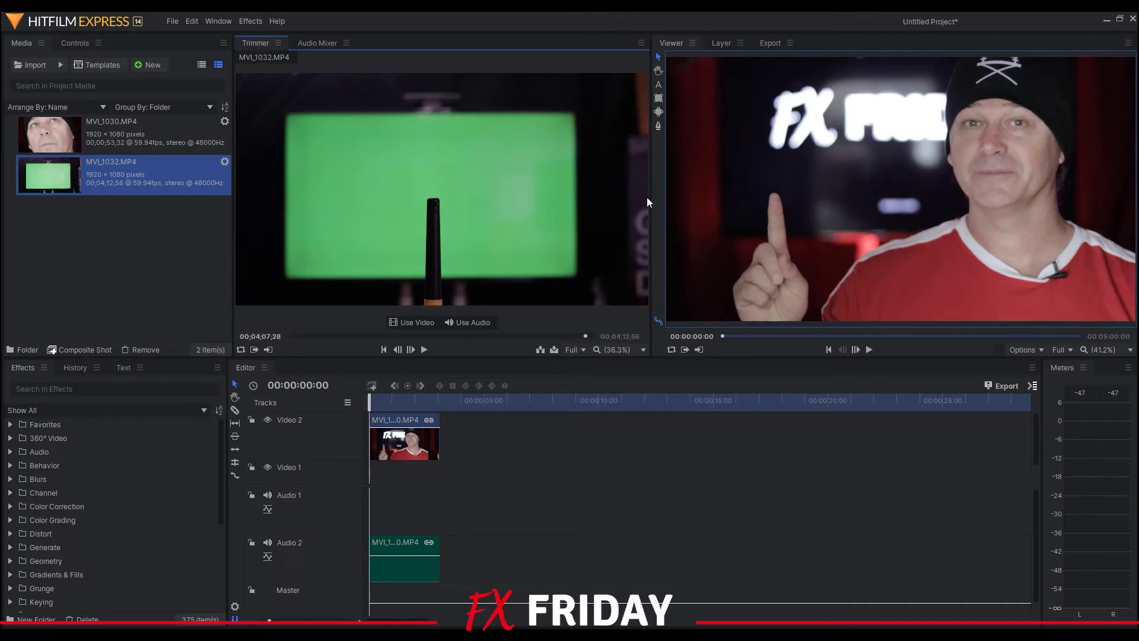
drag(651, 197, 453, 202)
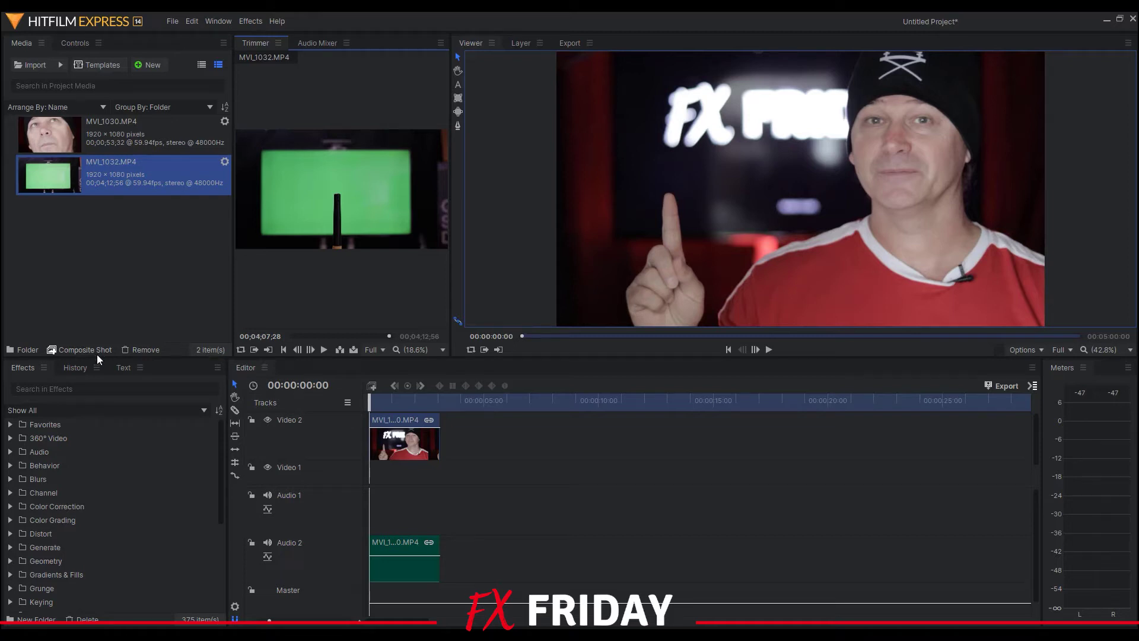
- Convert the presenter clip into a composite shot named 'Flame Finger Comp'
right_click(407, 443)
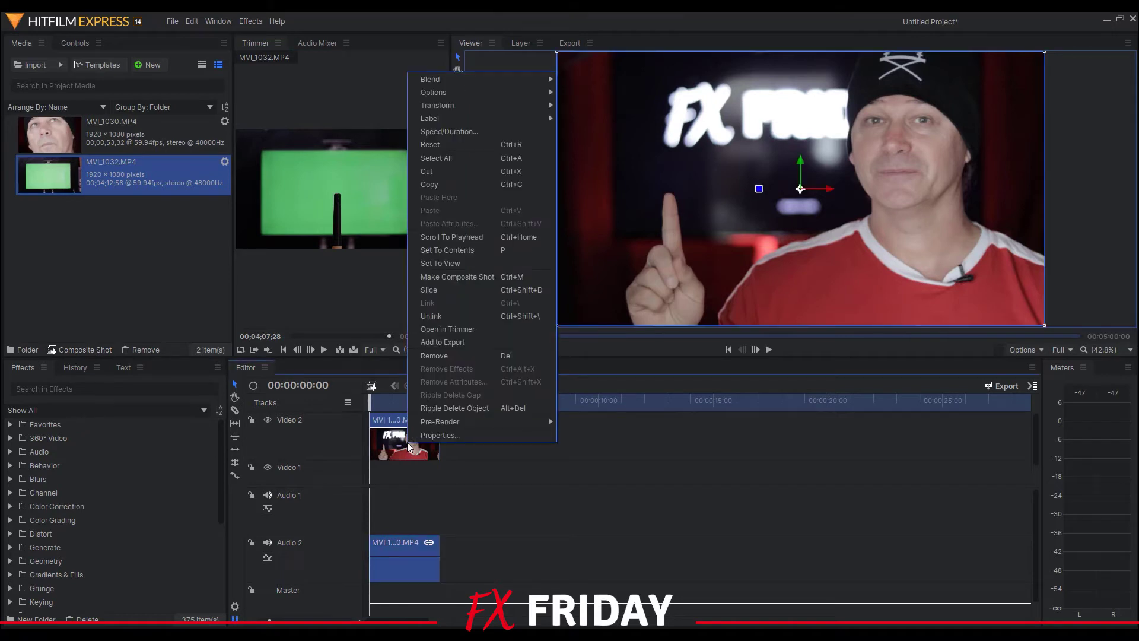
click(453, 278)
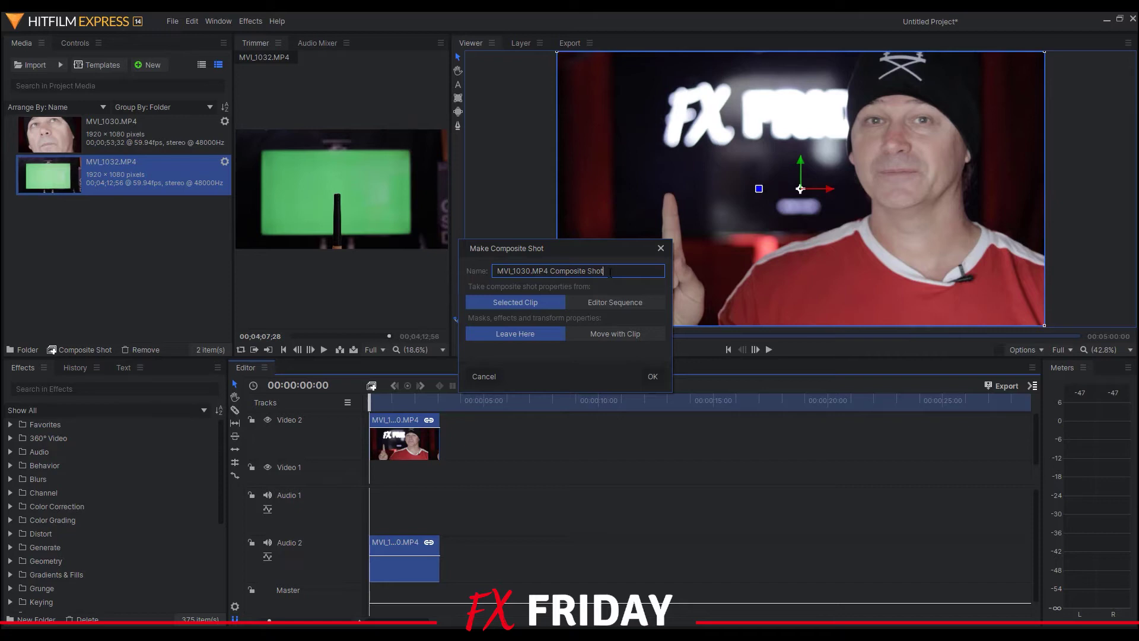
drag(611, 272, 467, 274)
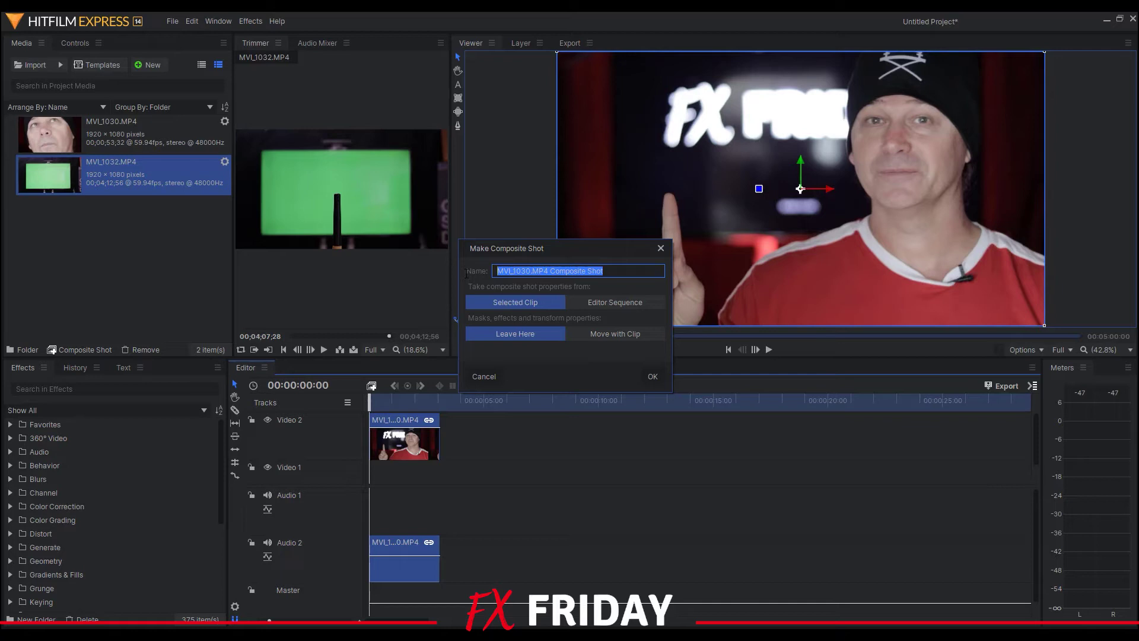
text(Flam)
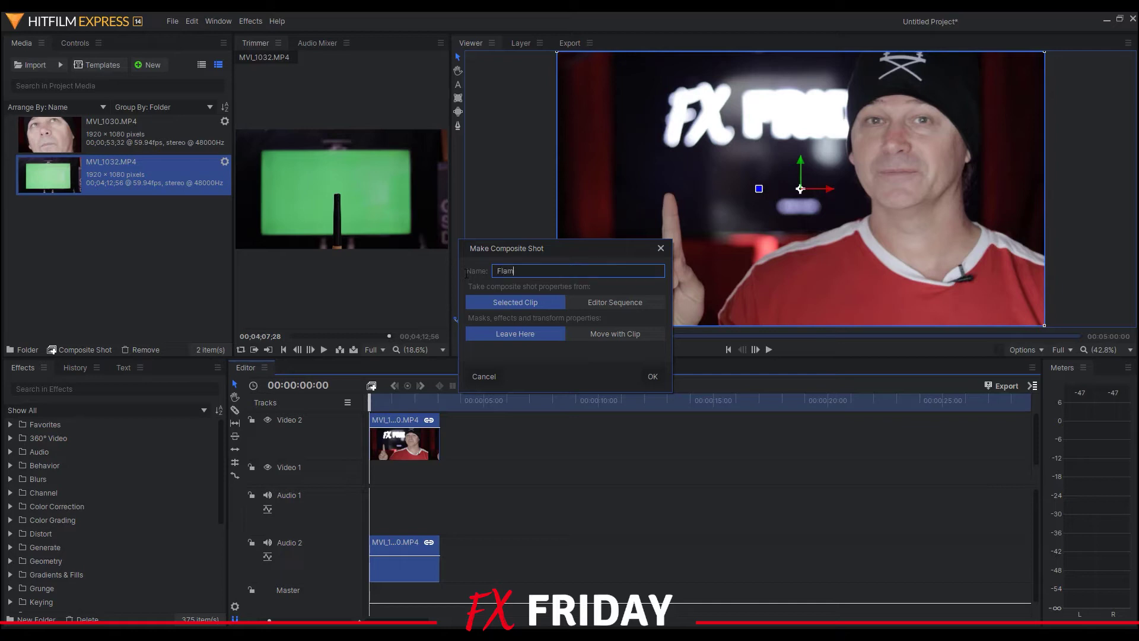
text(e Finger Comp)
click(652, 376)
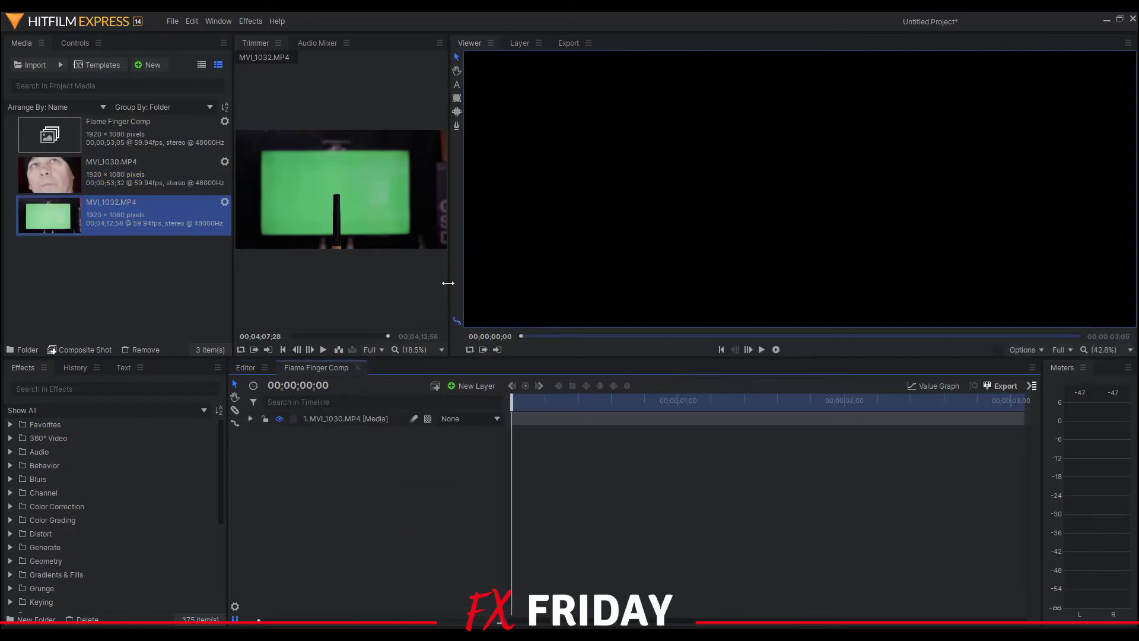
drag(452, 285, 416, 284)
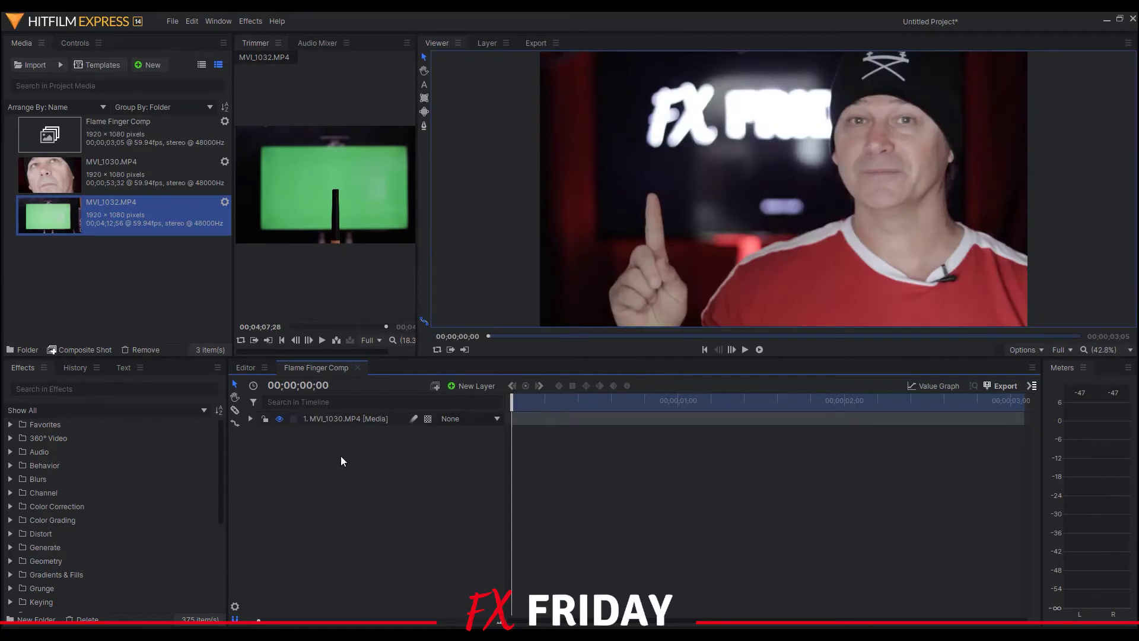
- Expand the MVI_1030.MP4 layer's properties and select its Tracks group
click(251, 418)
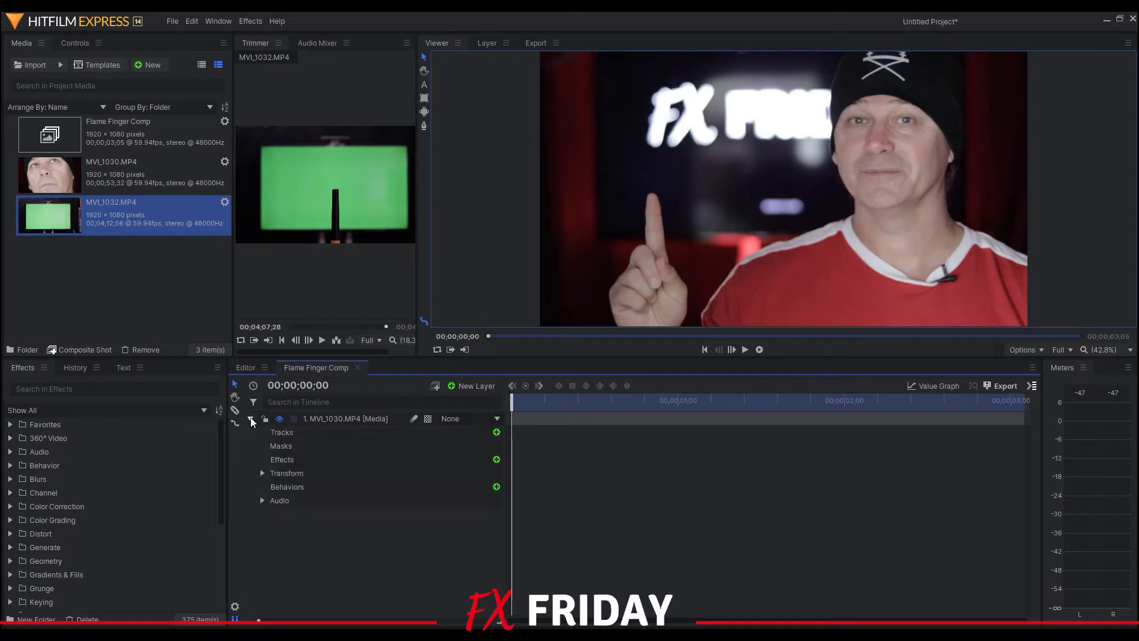
click(280, 433)
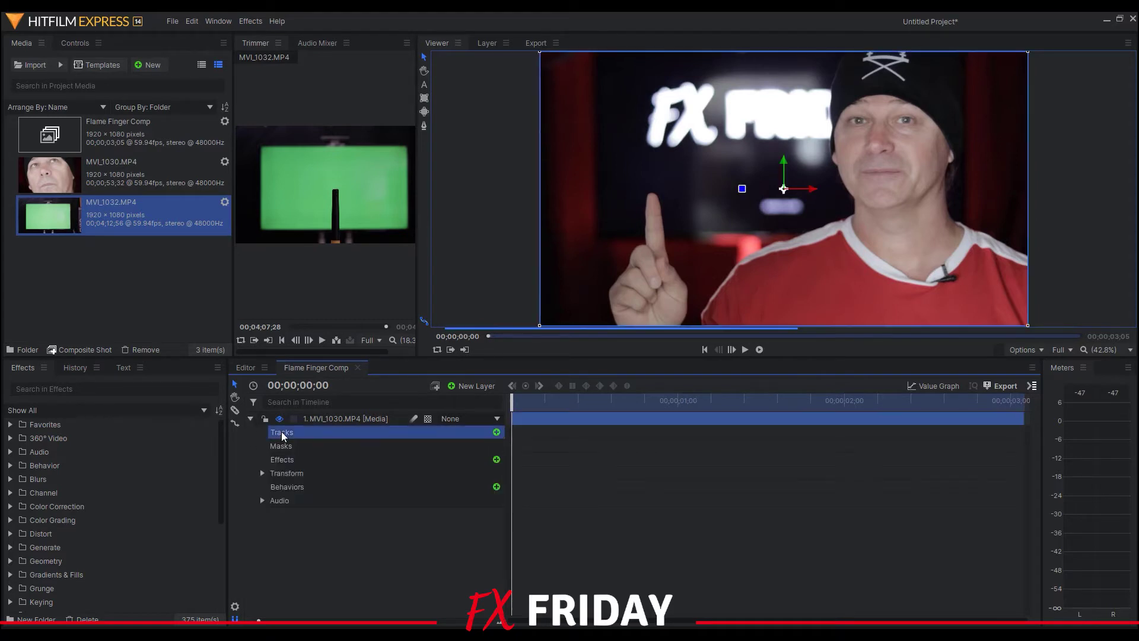
- Add a tracker to the layer and view the footage at 100%, panned toward the finger
click(496, 433)
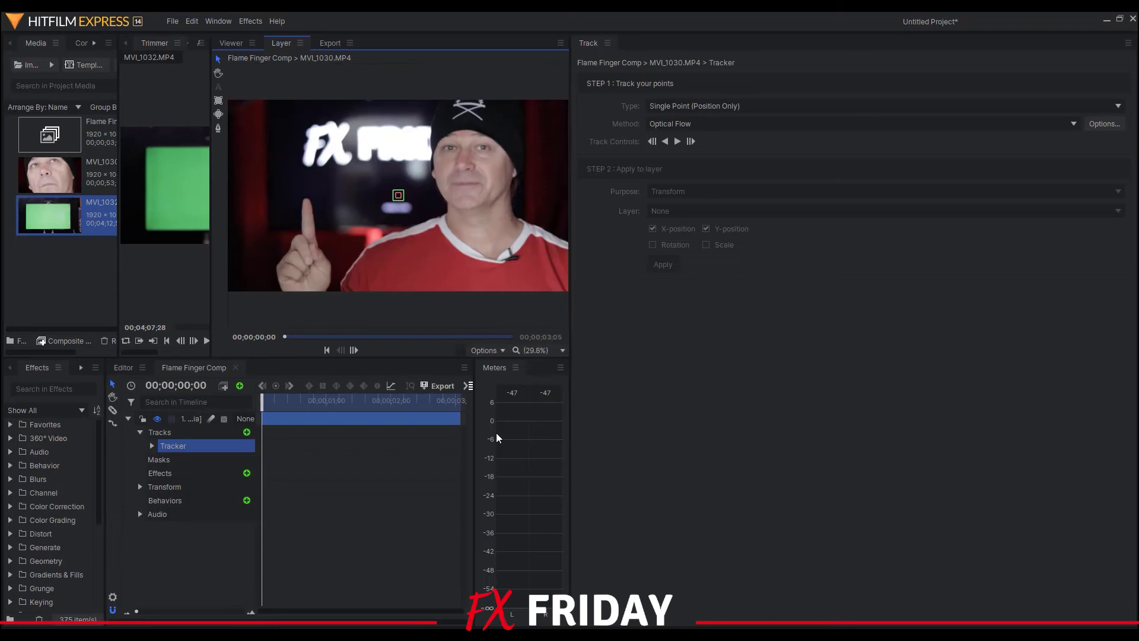
drag(570, 298, 879, 310)
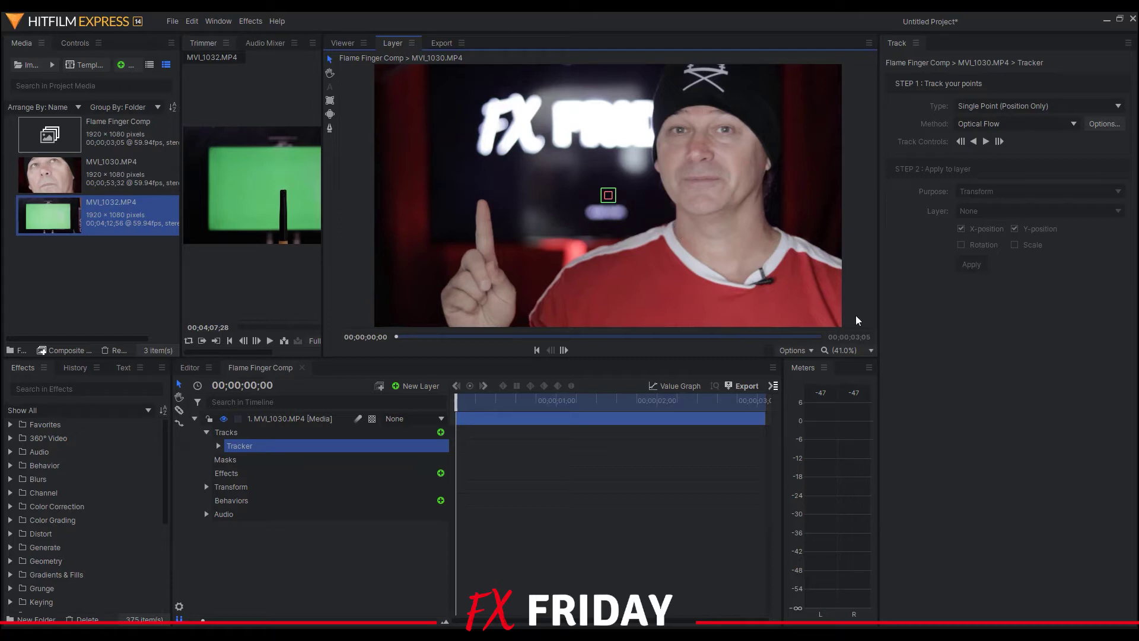
click(871, 350)
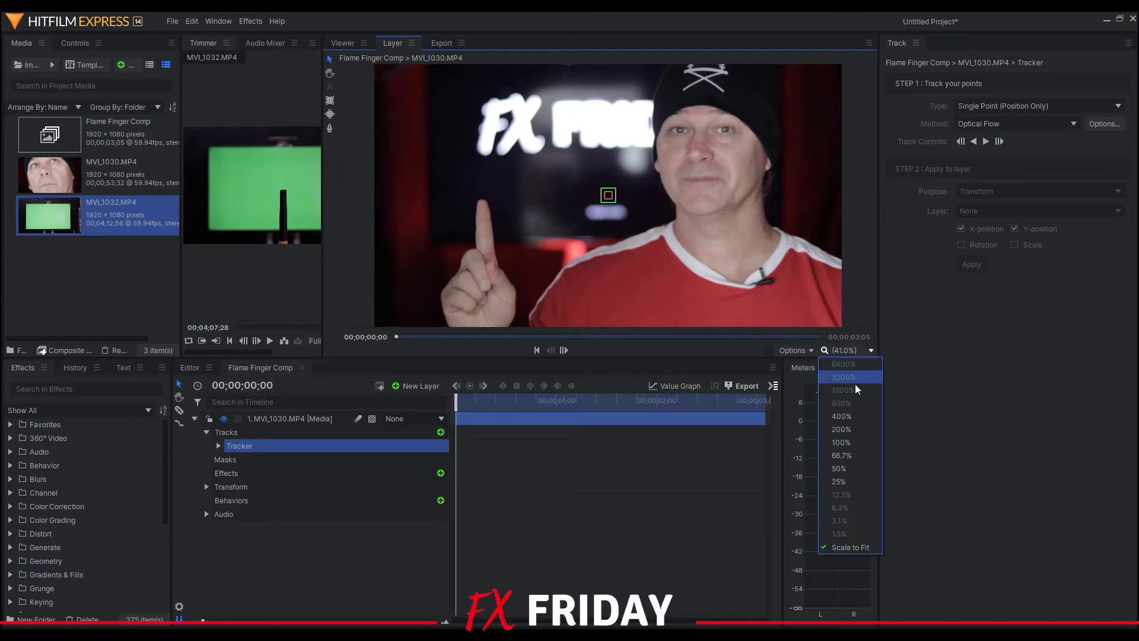
click(841, 442)
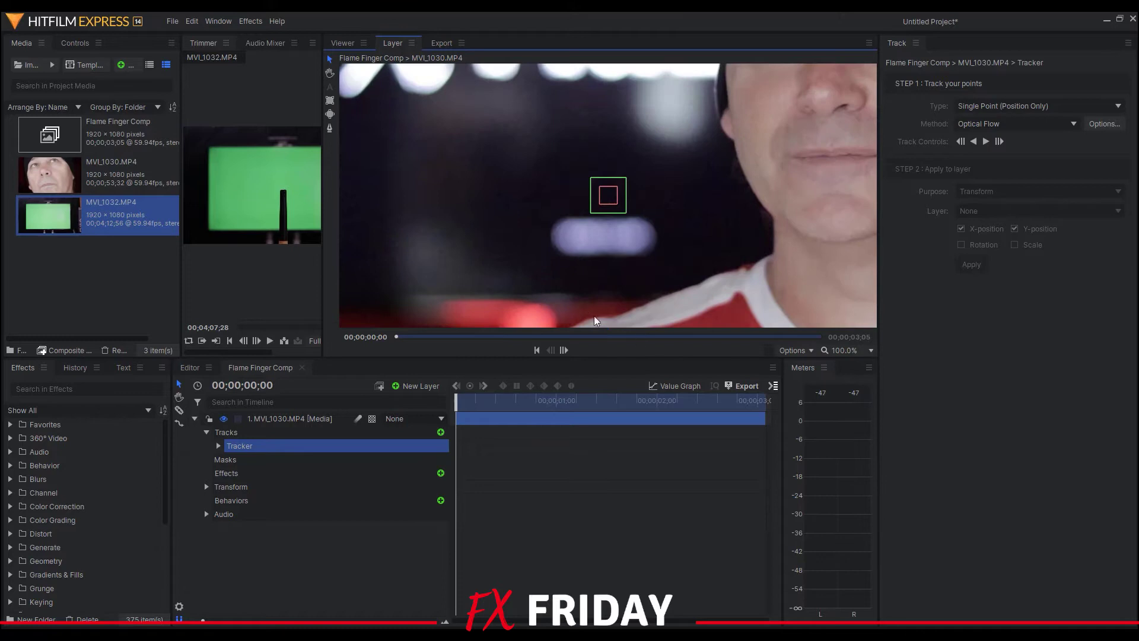
click(329, 72)
drag(407, 190, 531, 144)
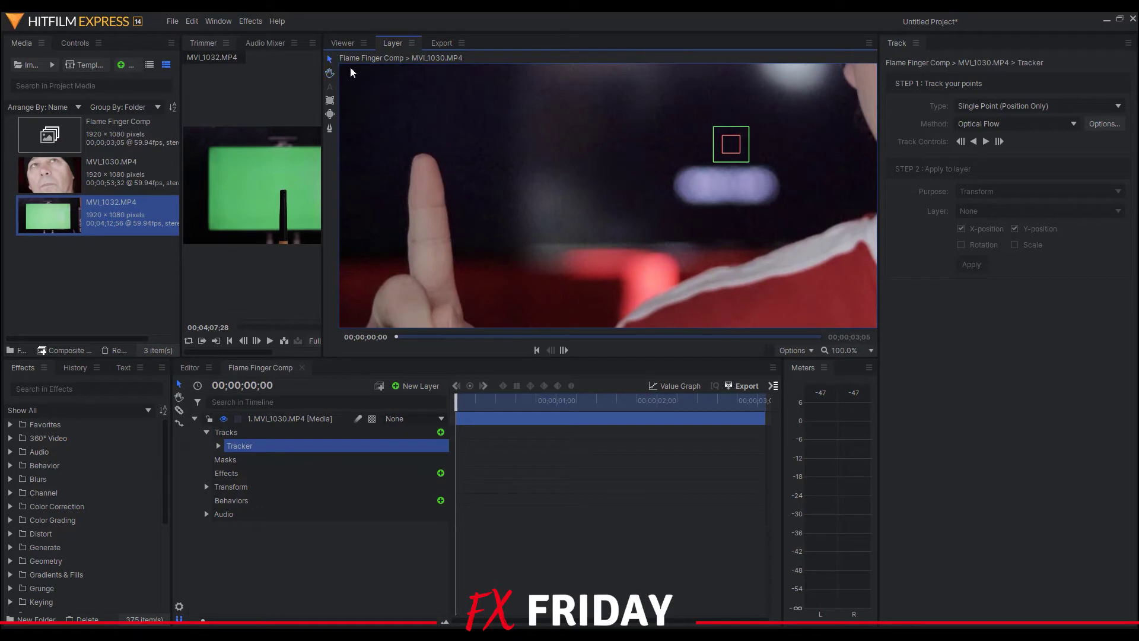
- Move the tracking point onto the presenter's raised fingertip
click(735, 149)
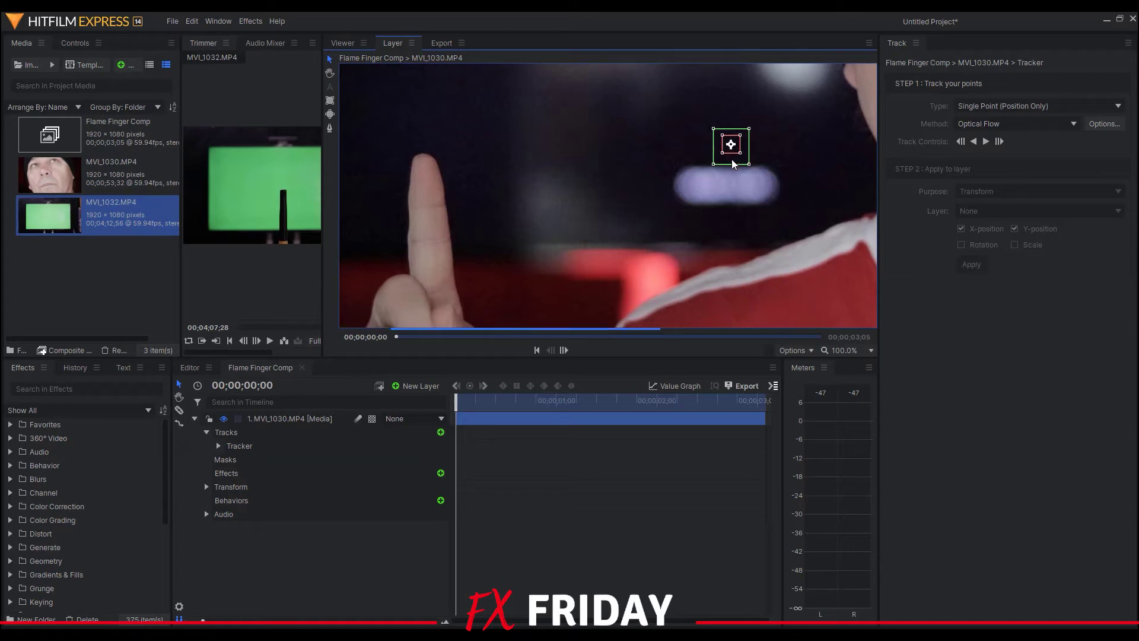
mouse_move(732, 157)
mouse_down()
mouse_move(715, 162)
mouse_move(732, 157)
mouse_up()
drag(732, 149, 428, 165)
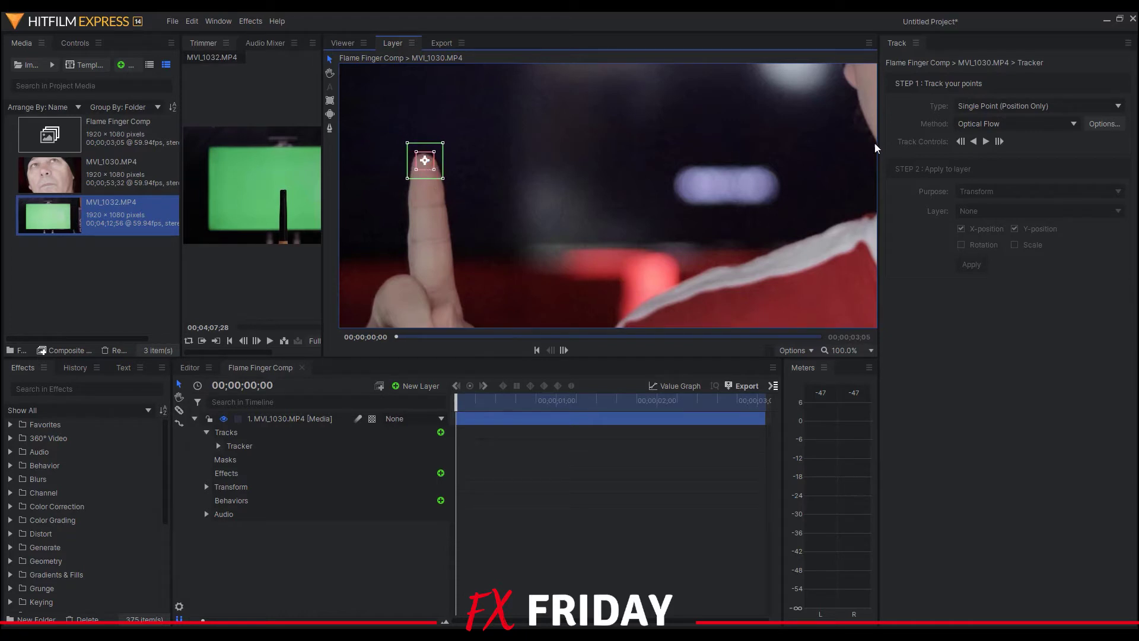
- Track the fingertip point forward through the clip to 00;00;03;04
click(986, 142)
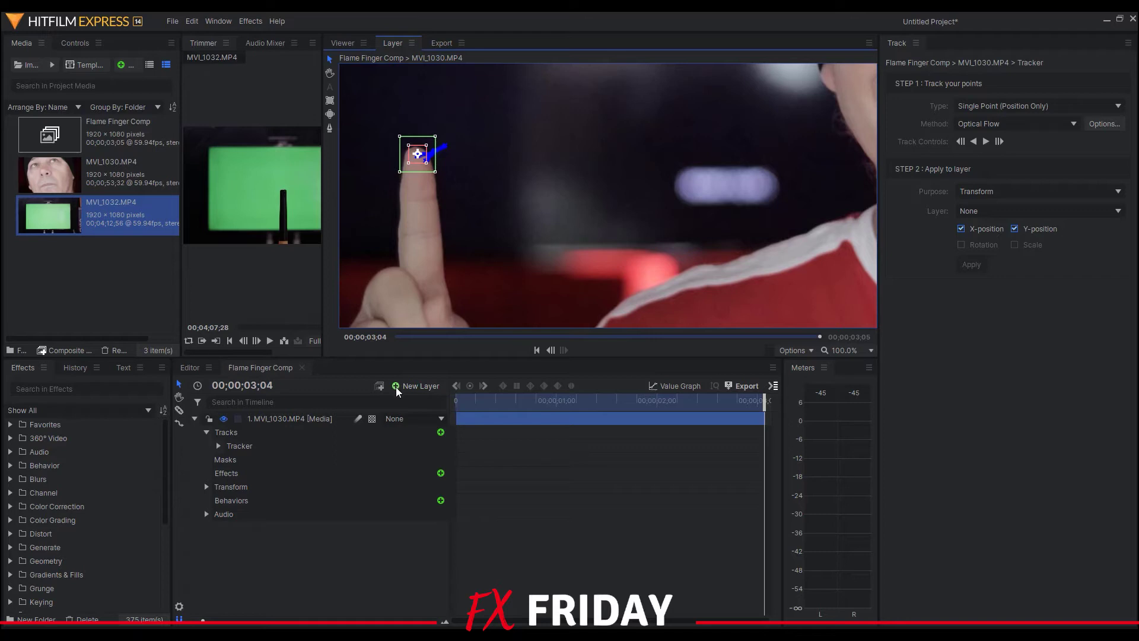
click(396, 387)
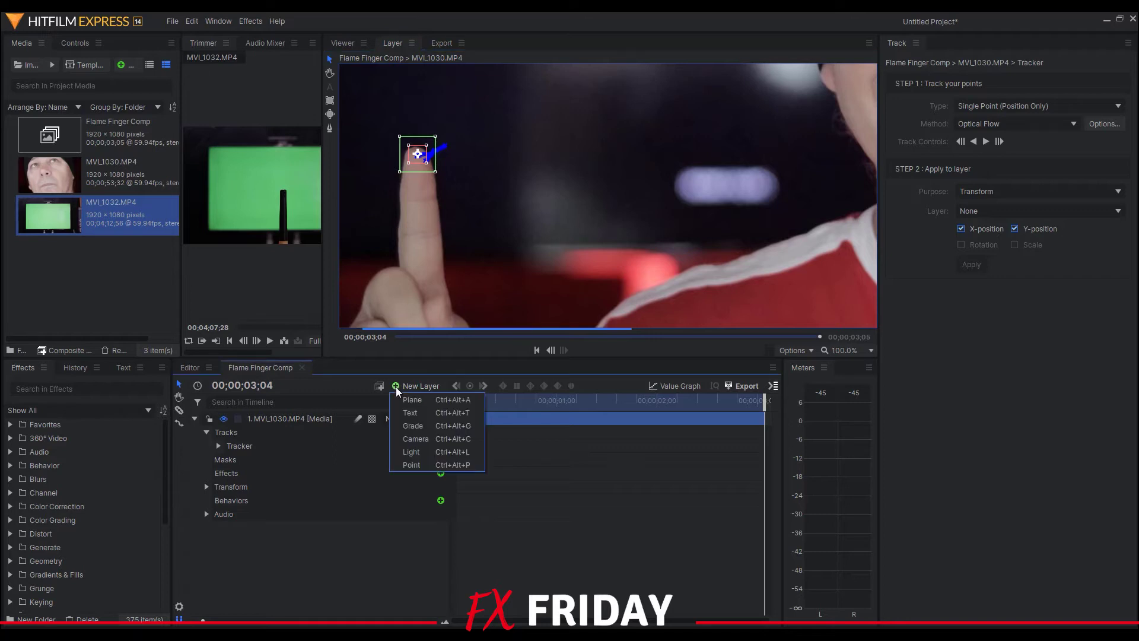
- Add a point layer above MVI_1030.MP4 and rename it 'Flame'
click(419, 463)
right_click(304, 416)
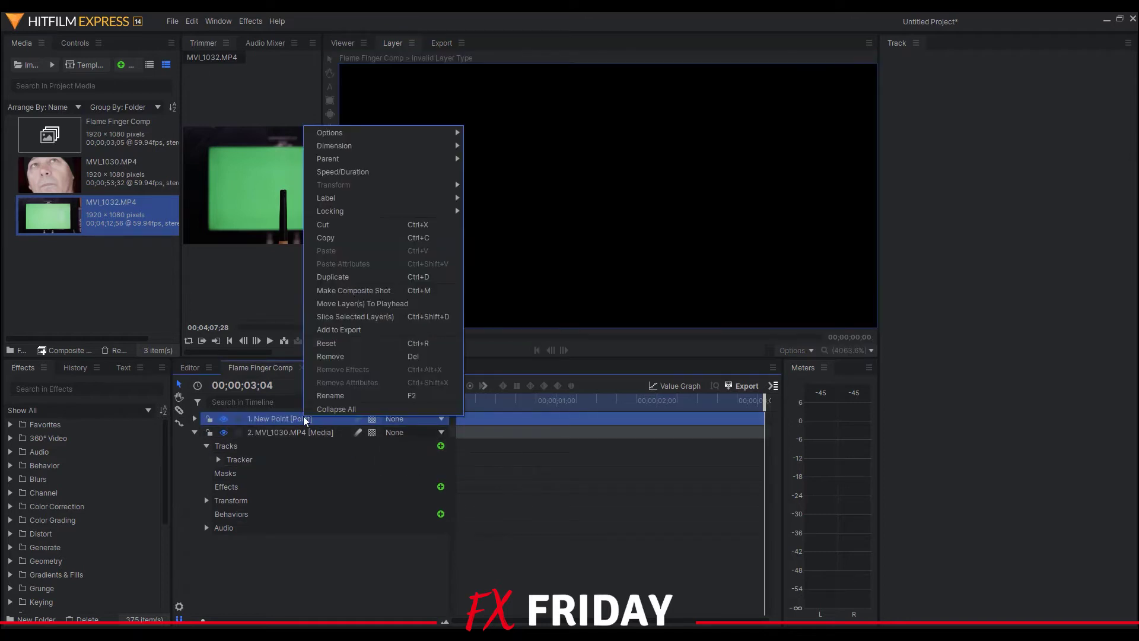
click(340, 395)
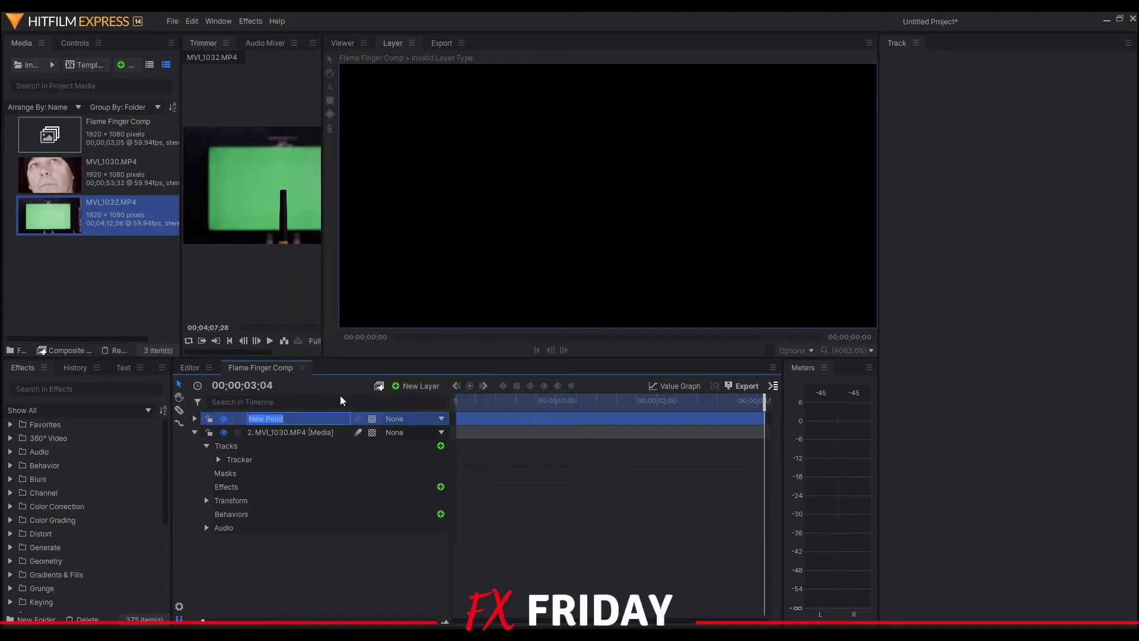
text(Flame)
click(305, 434)
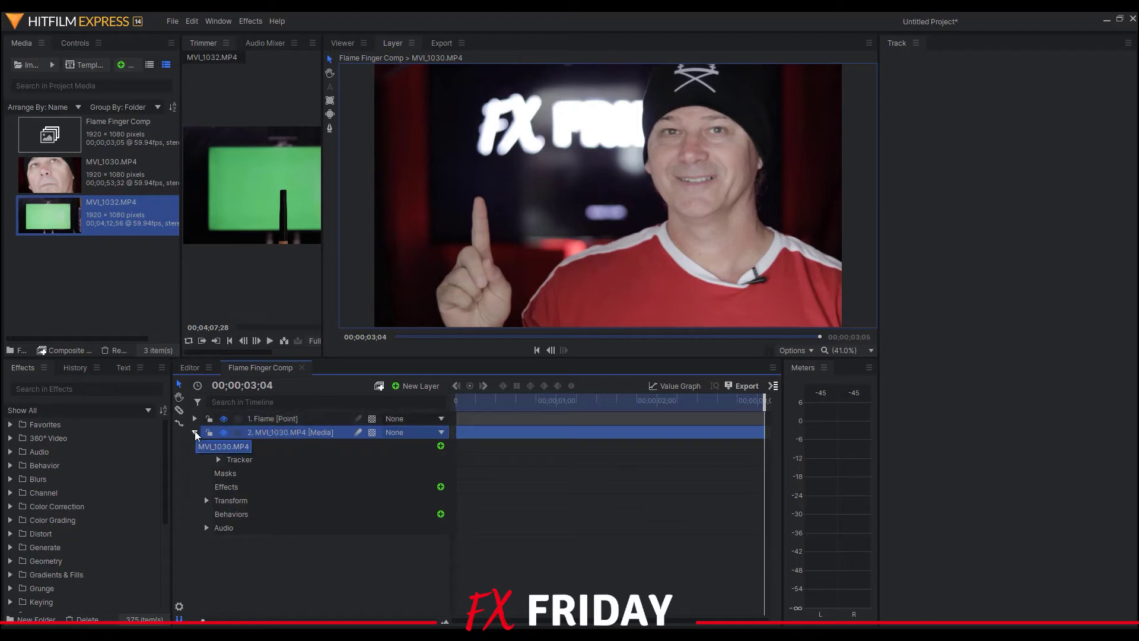
- Apply the fingertip tracker's Tracking Point 1 data to the '1. Flame' layer
click(242, 459)
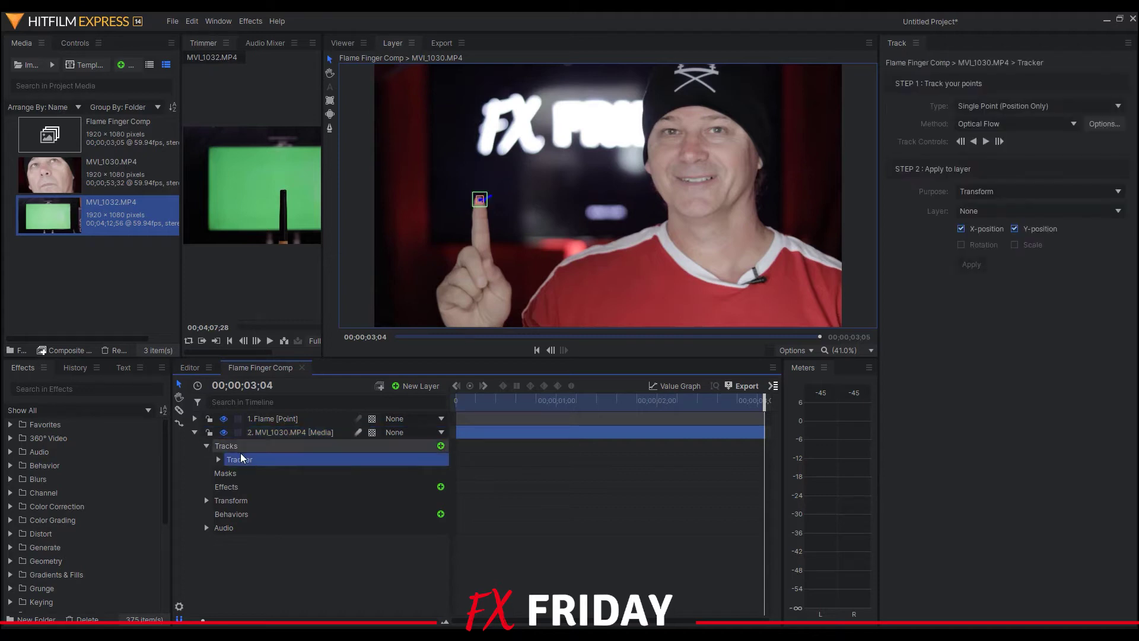
click(218, 459)
click(268, 475)
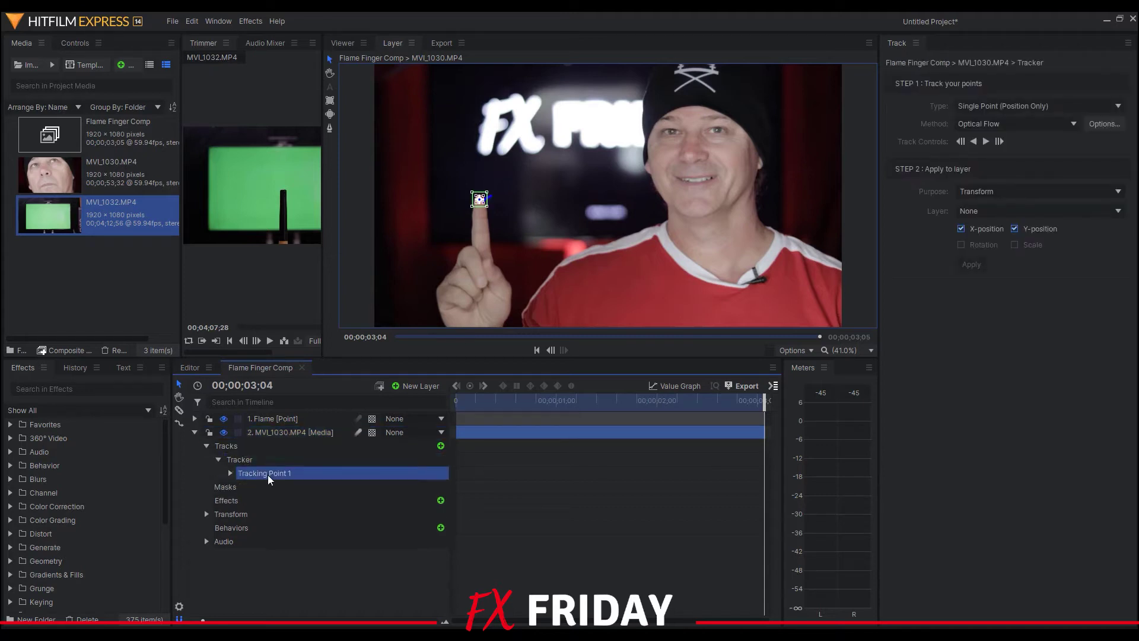
click(230, 473)
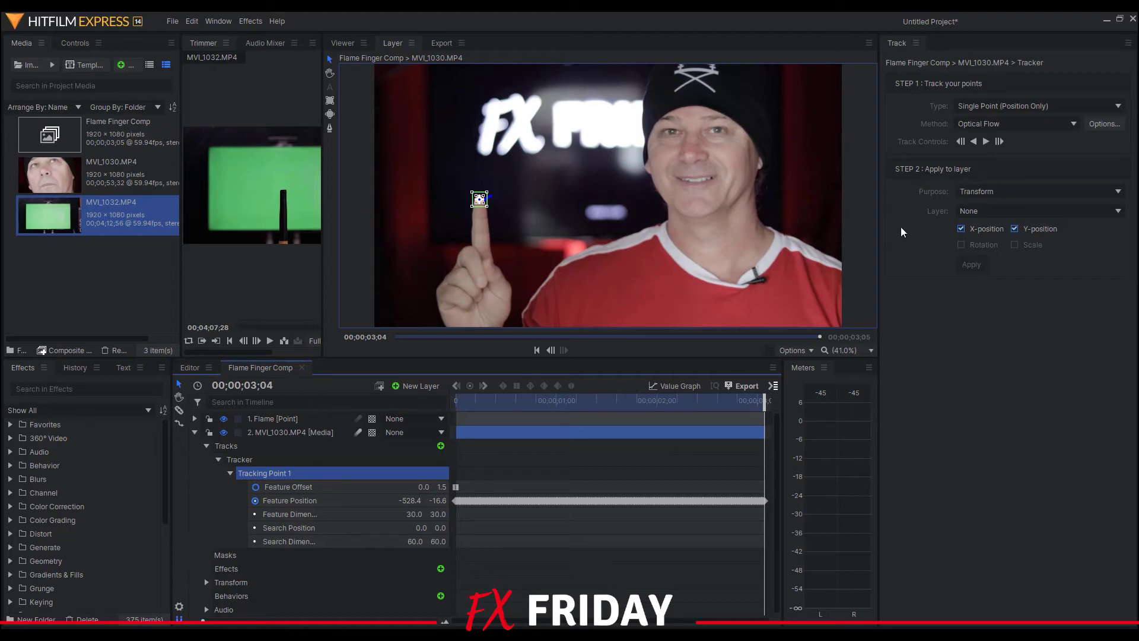
click(1118, 212)
click(991, 243)
- Check the Position keyframes under the Flame layer's Transform, then collapse it
click(195, 432)
click(194, 418)
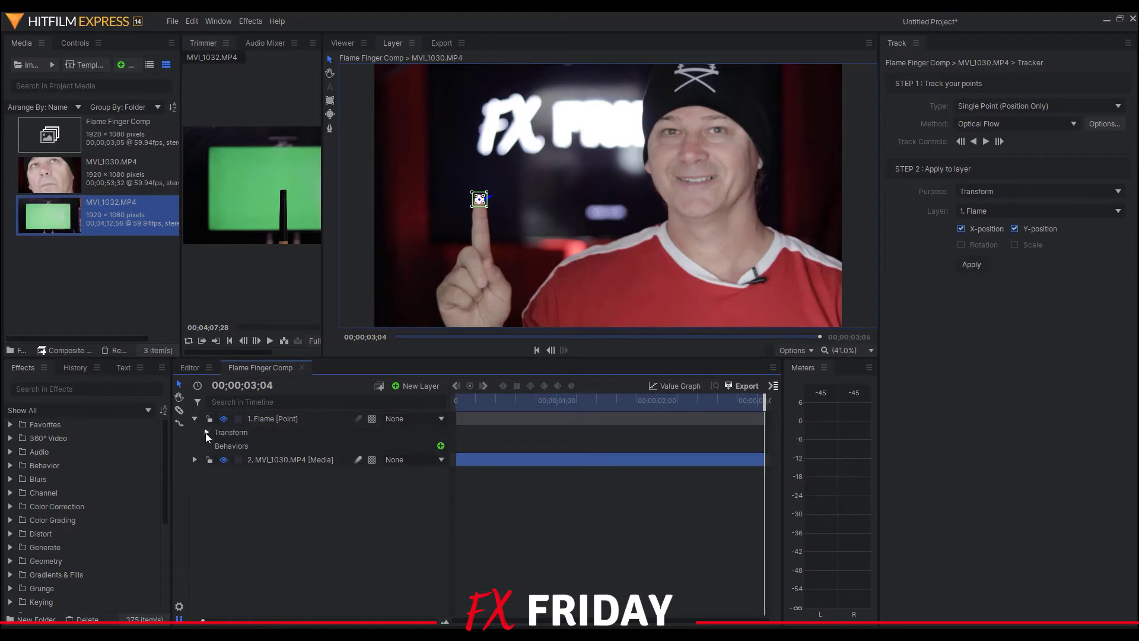
click(206, 432)
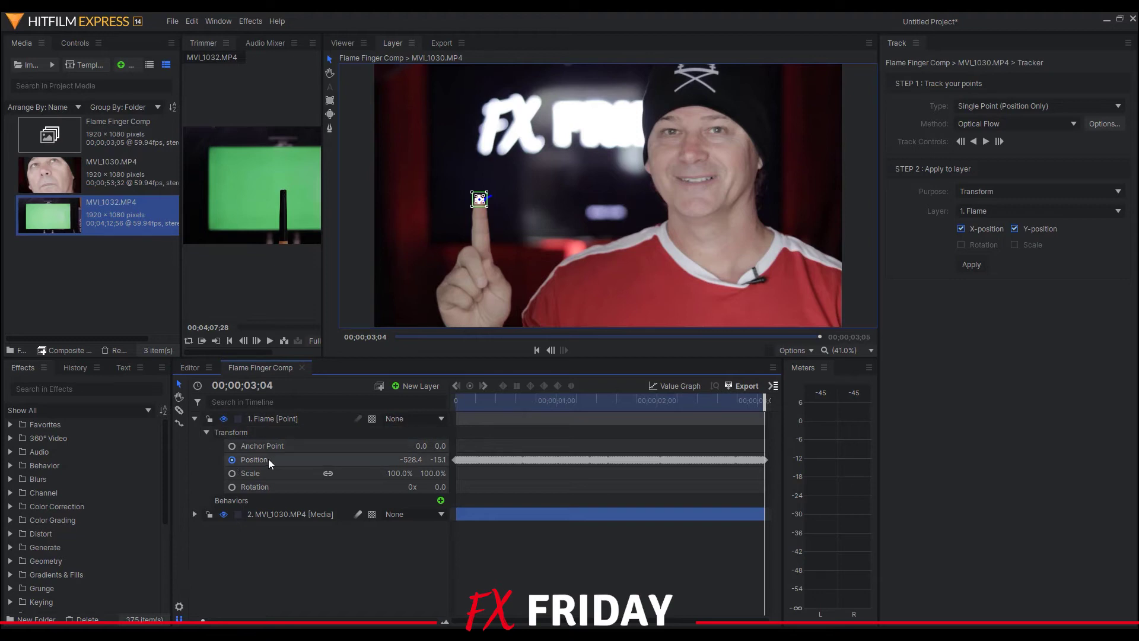
click(206, 432)
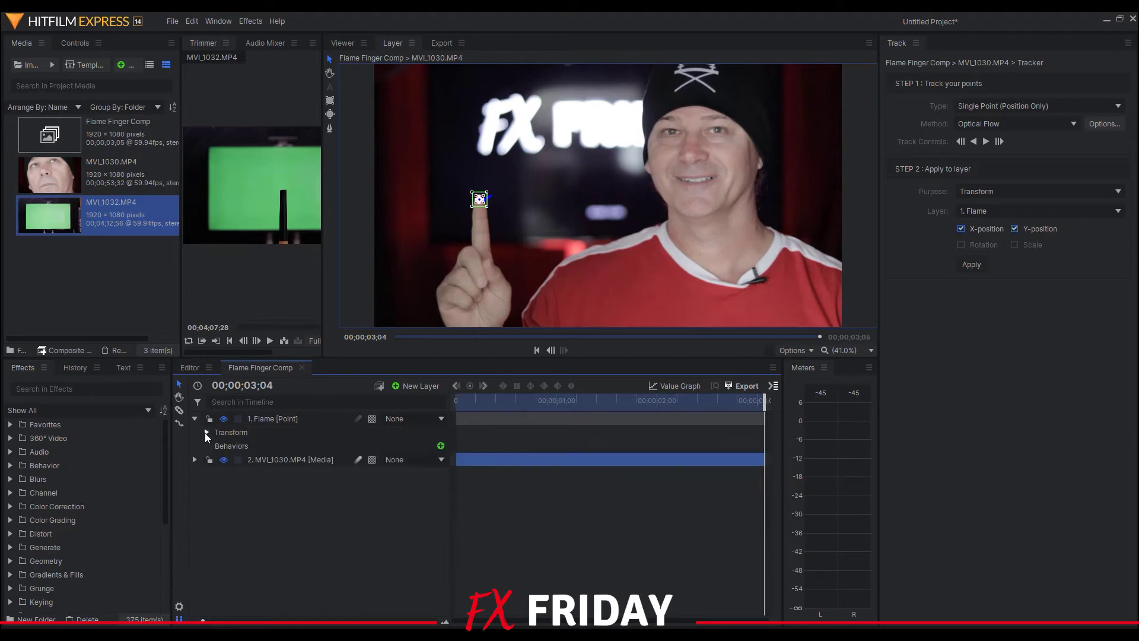
click(195, 419)
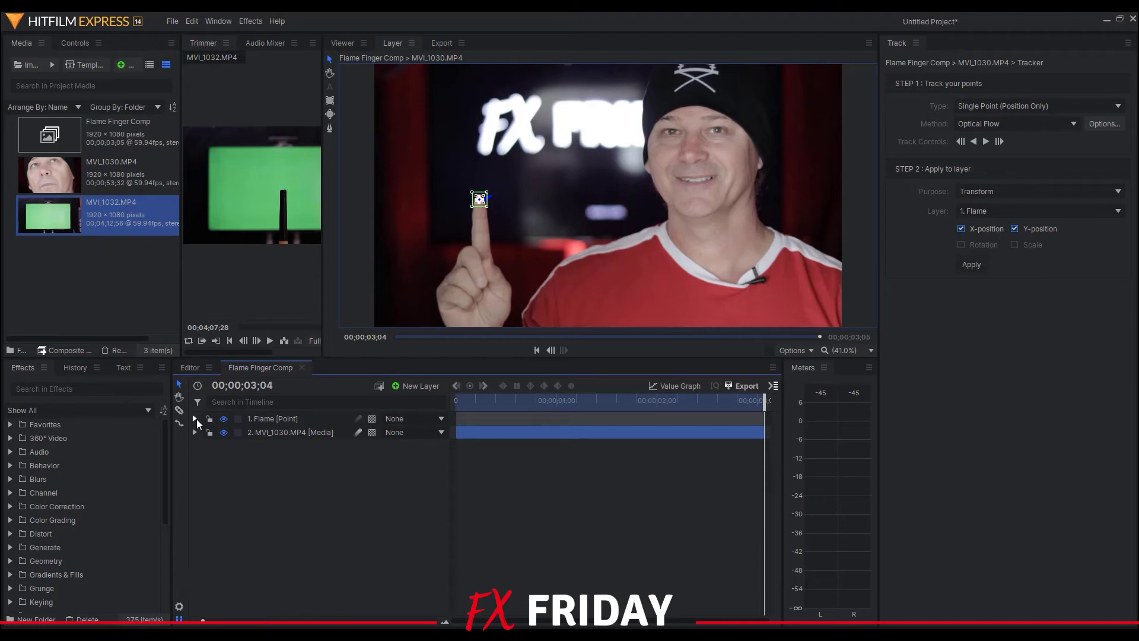
- Add MVI_1032.MP4 to Flame Finger Comp and move it to the top layer
mouse_move(257, 202)
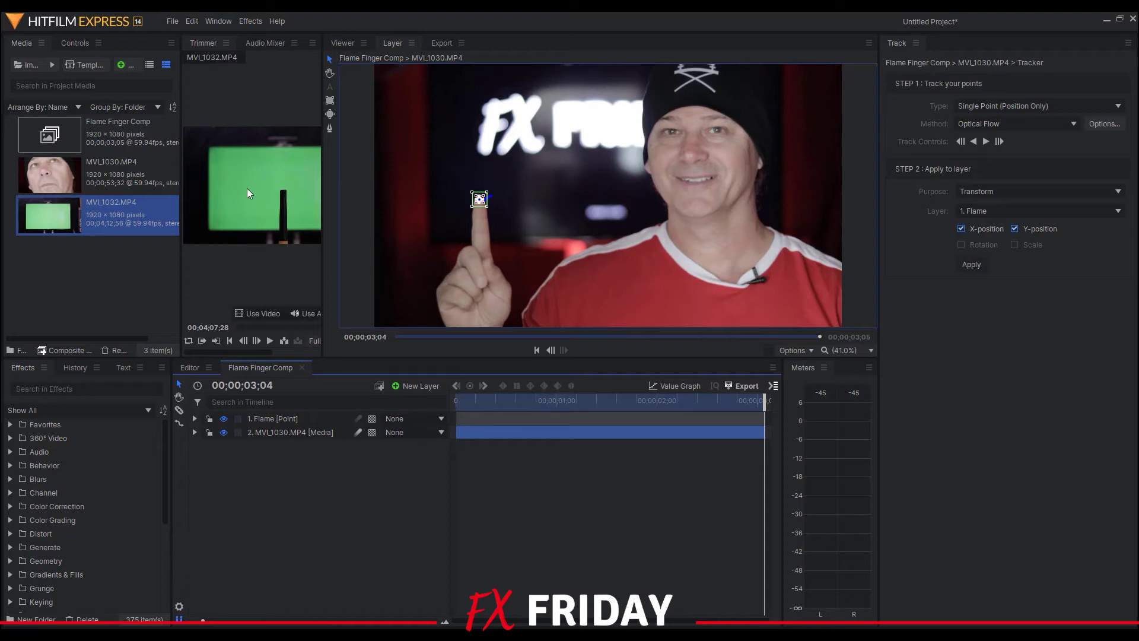
drag(266, 193, 455, 453)
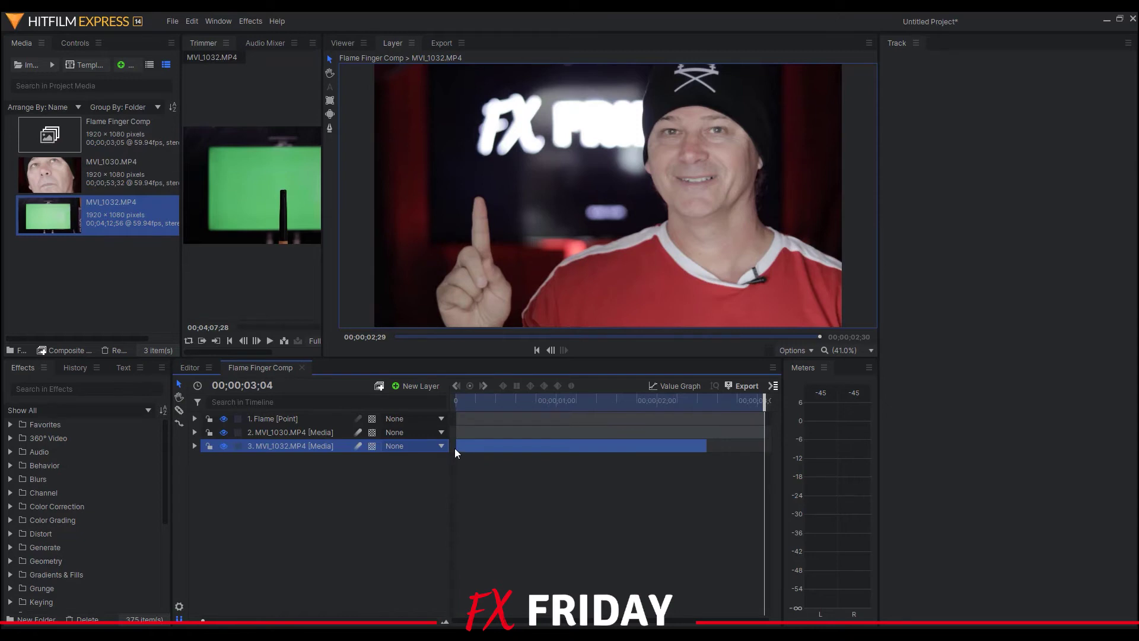
drag(296, 446, 291, 416)
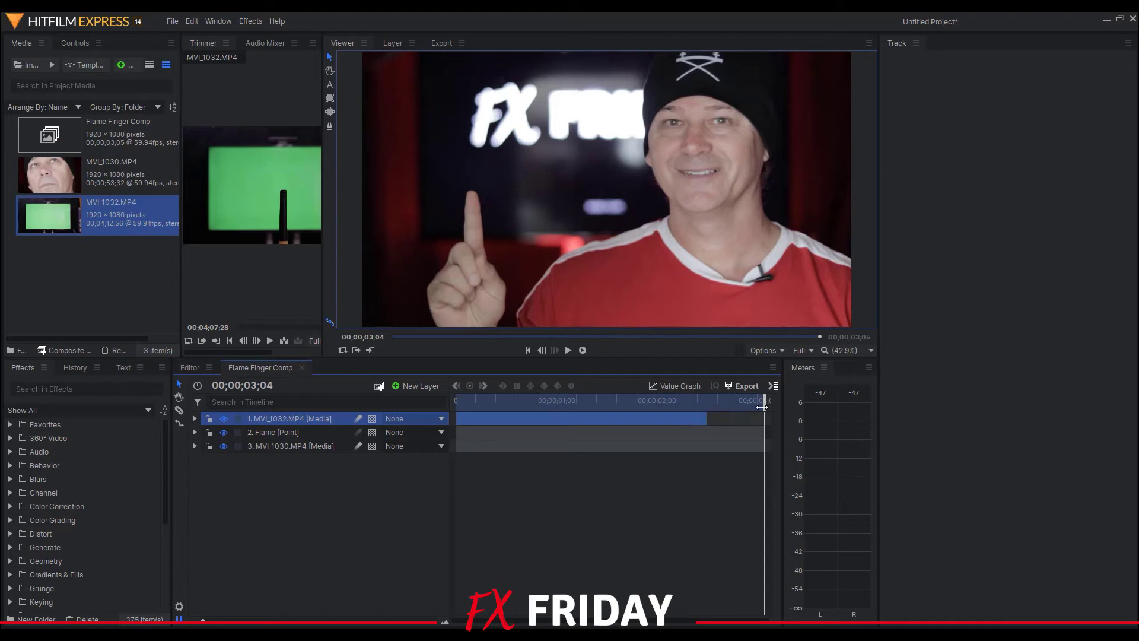
drag(758, 401, 634, 420)
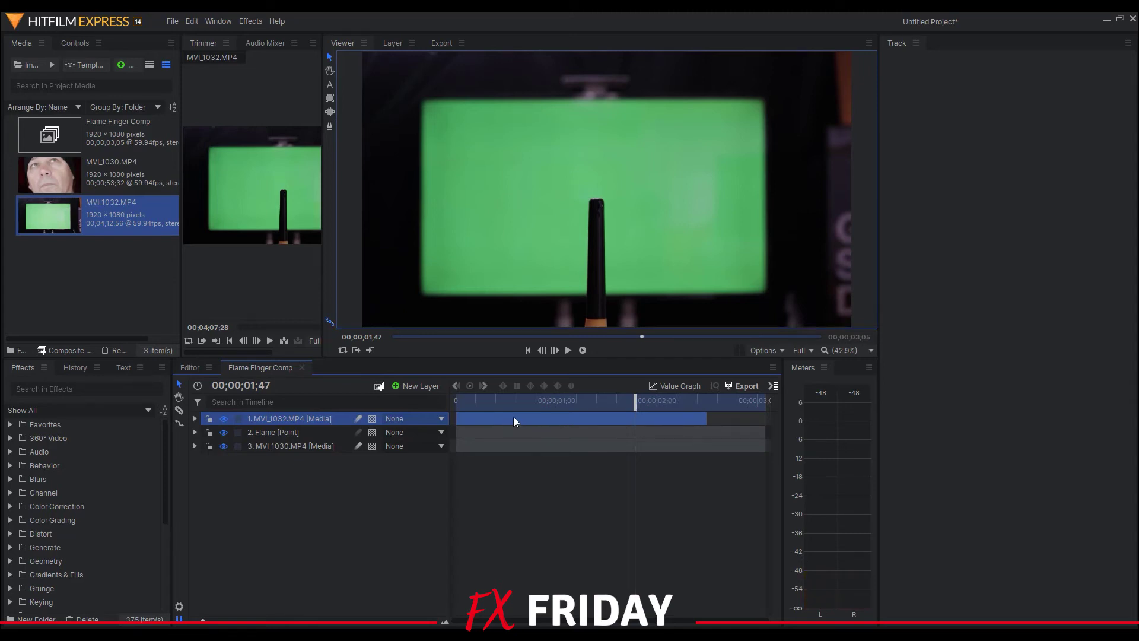
- Lower the candle layer's opacity to 62% to see the presenter underneath
click(194, 418)
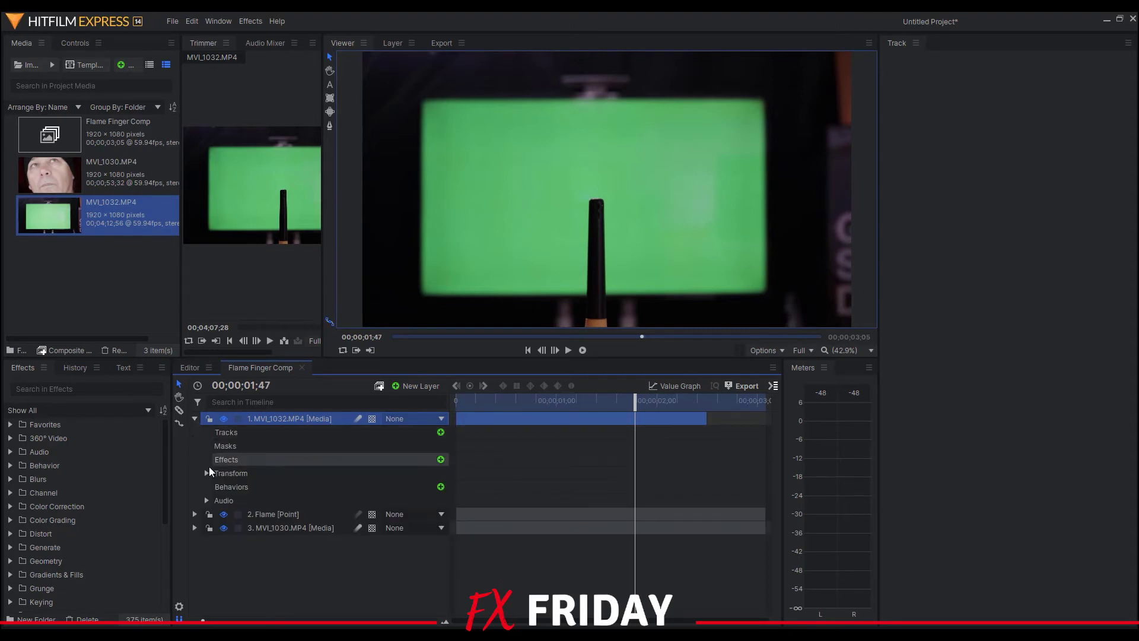
click(207, 473)
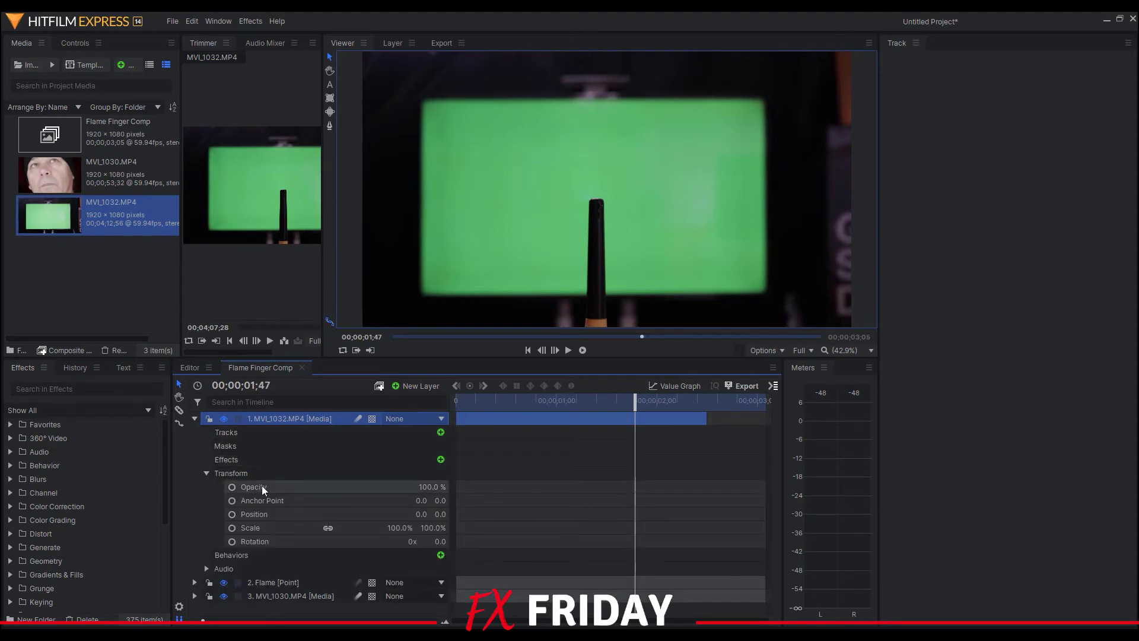
drag(390, 490, 368, 490)
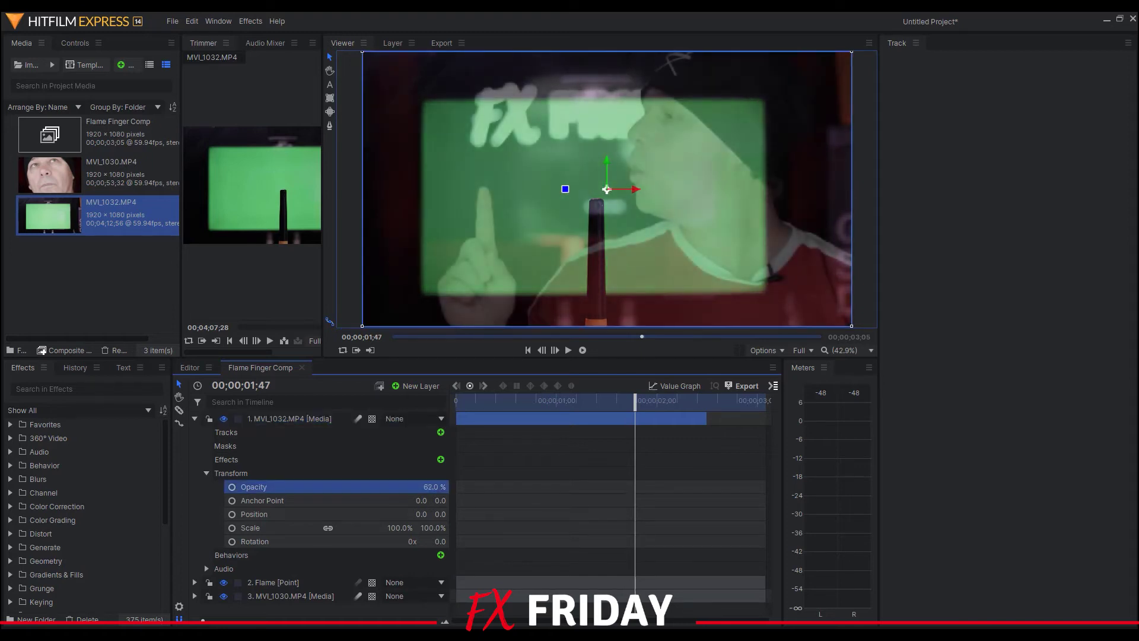
- Extend the candle clip to start at 00;00;00;00 and restore opacity to 100%
drag(638, 408, 554, 416)
drag(545, 418, 486, 422)
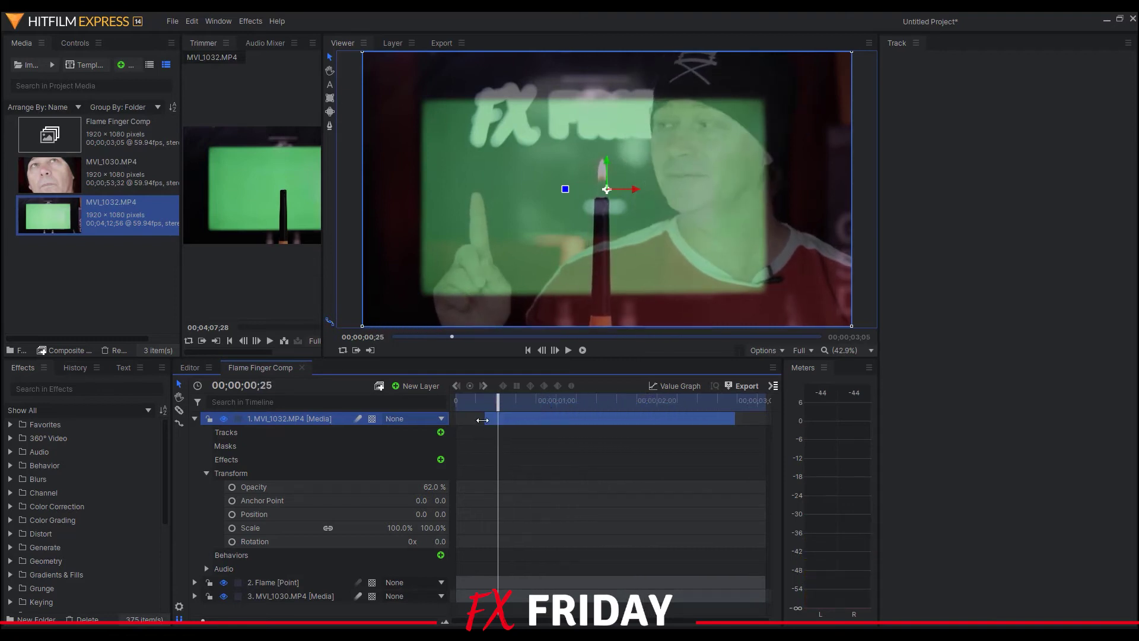
drag(481, 420, 457, 404)
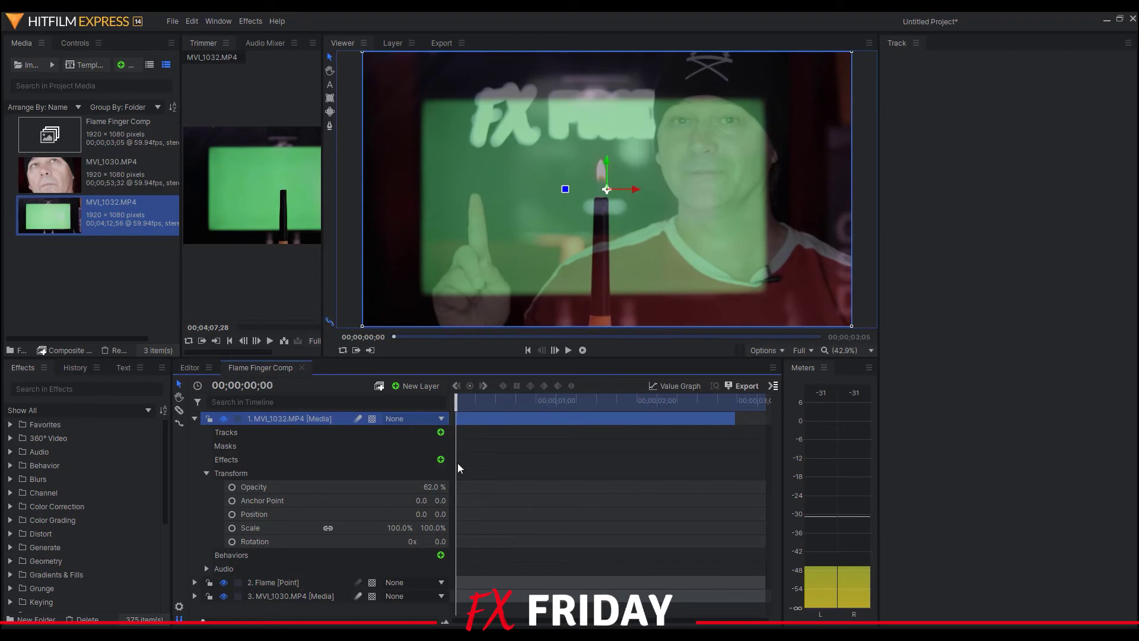
drag(433, 486, 439, 472)
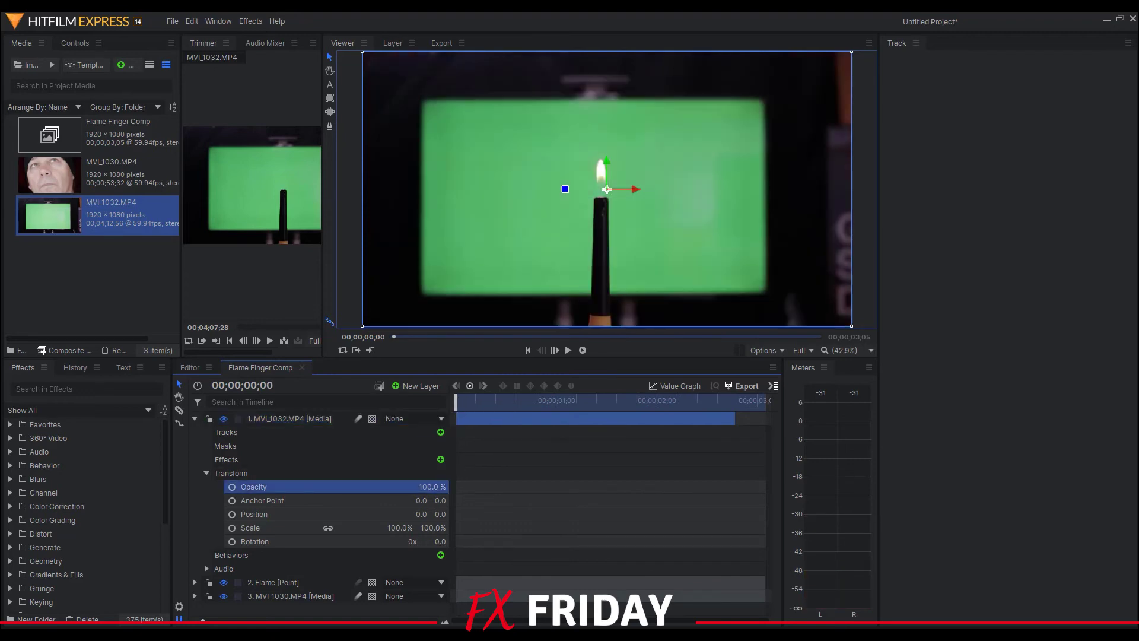
click(207, 473)
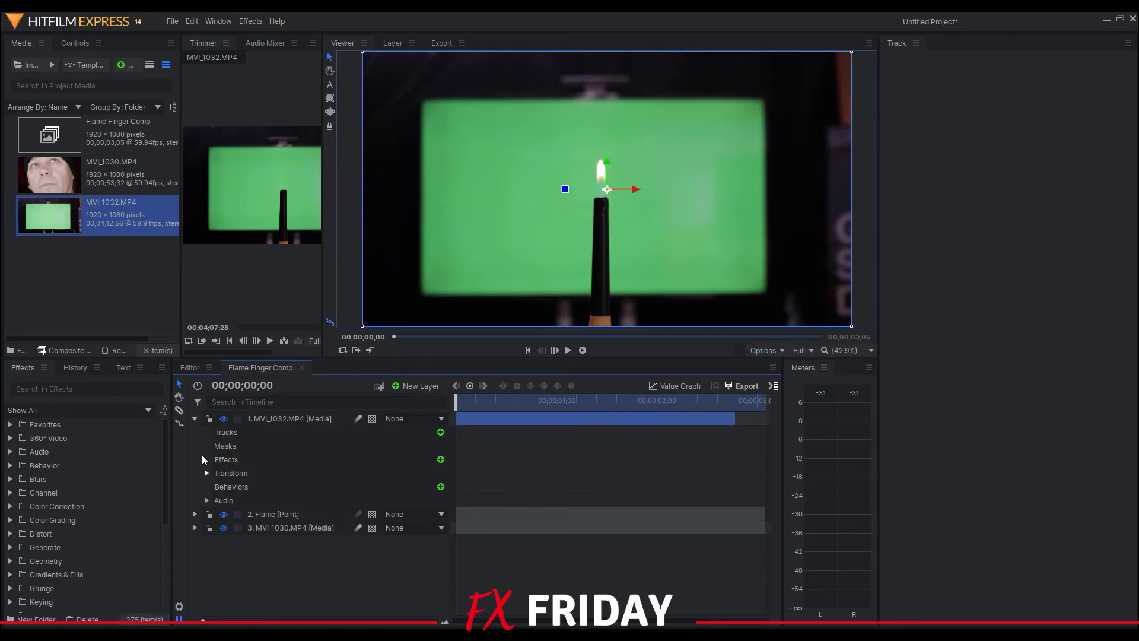
- Parent MVI_1032.MP4 to '2. Flame' and scrub to confirm the candle follows the finger
click(195, 418)
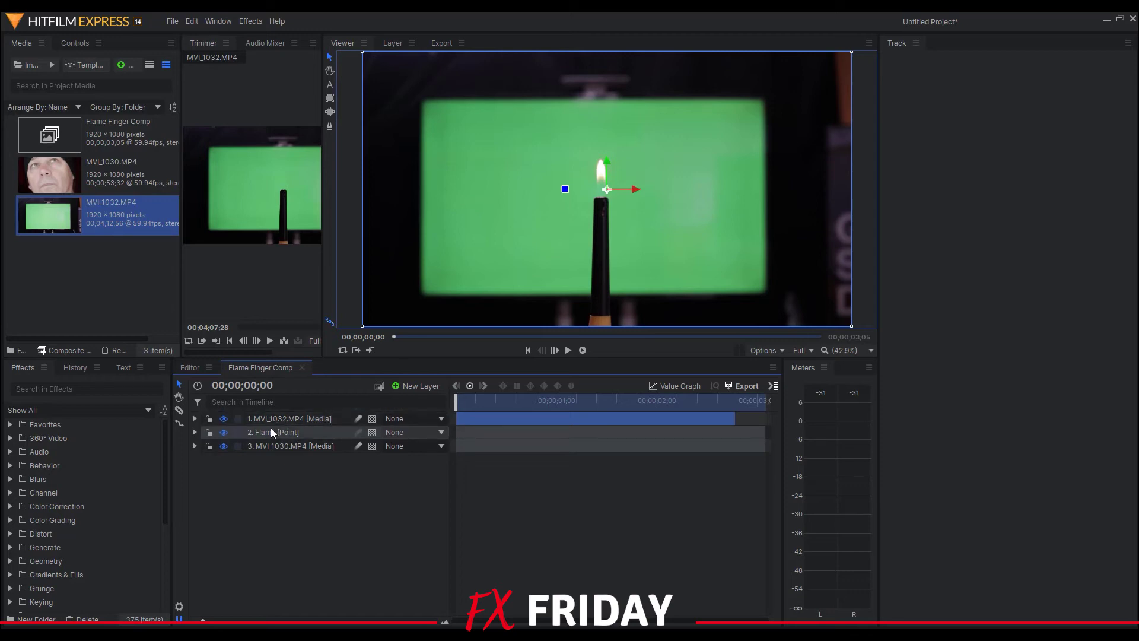
click(442, 418)
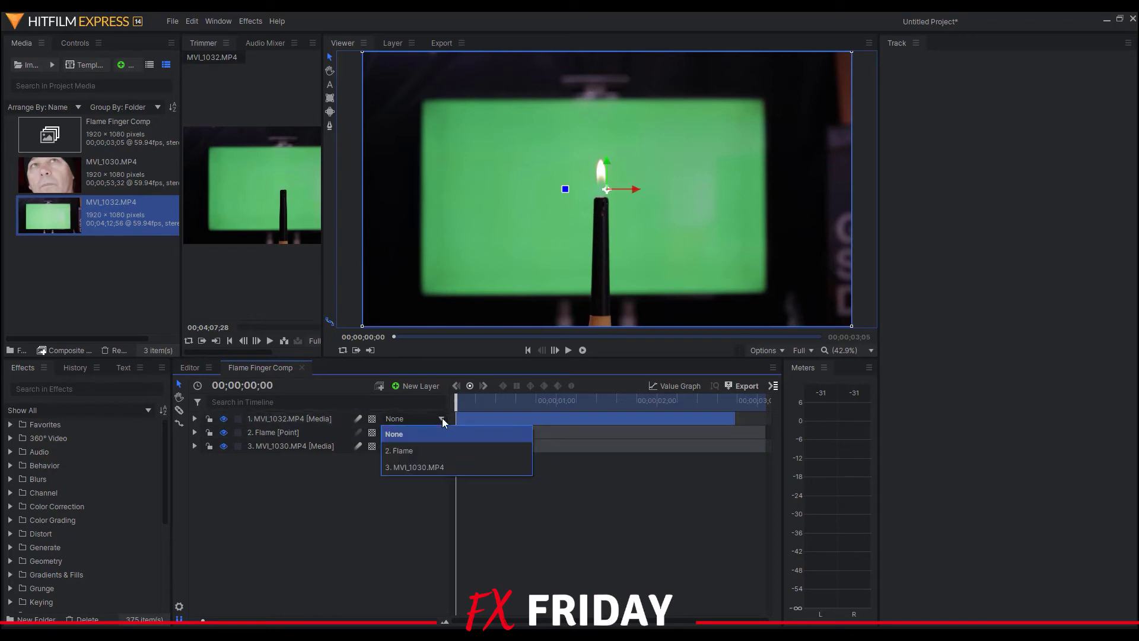
click(405, 450)
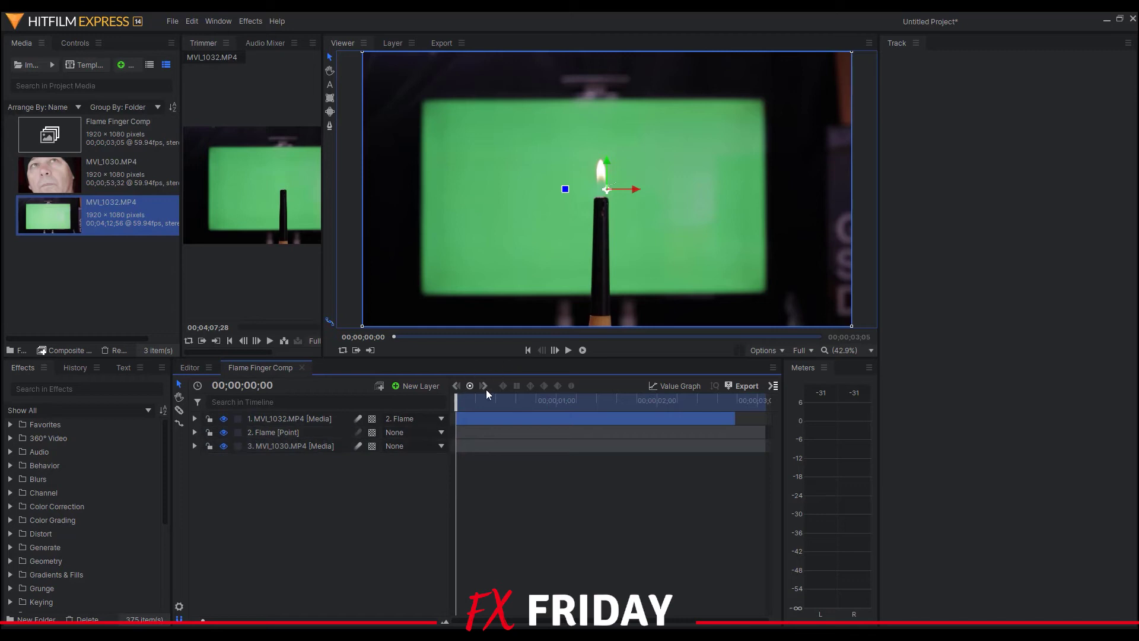
drag(458, 401, 534, 397)
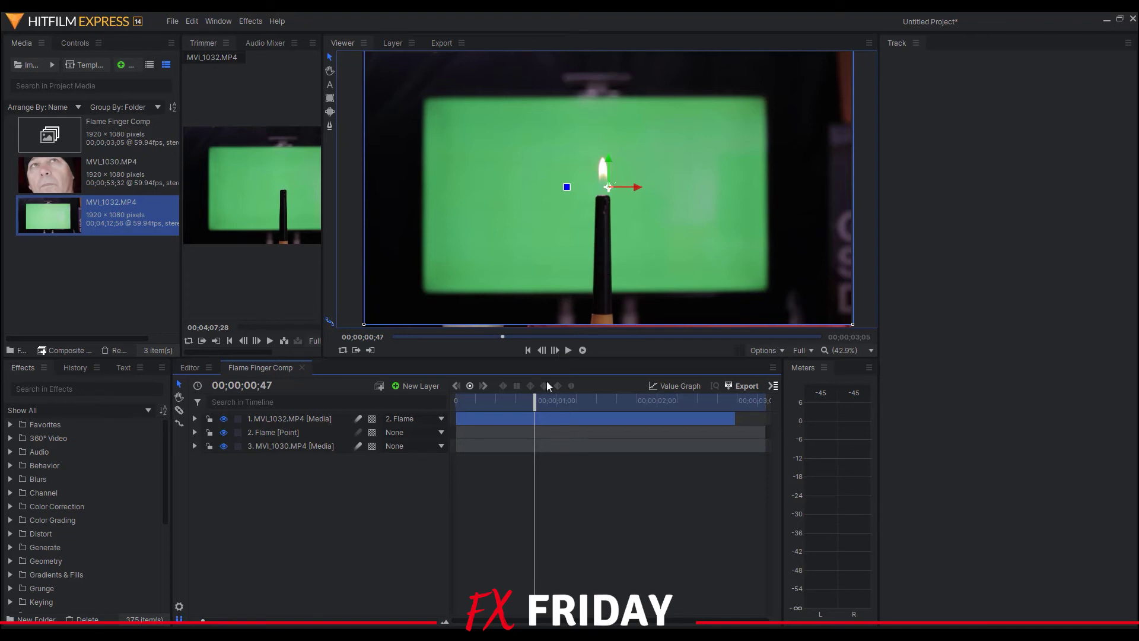
drag(535, 403, 457, 407)
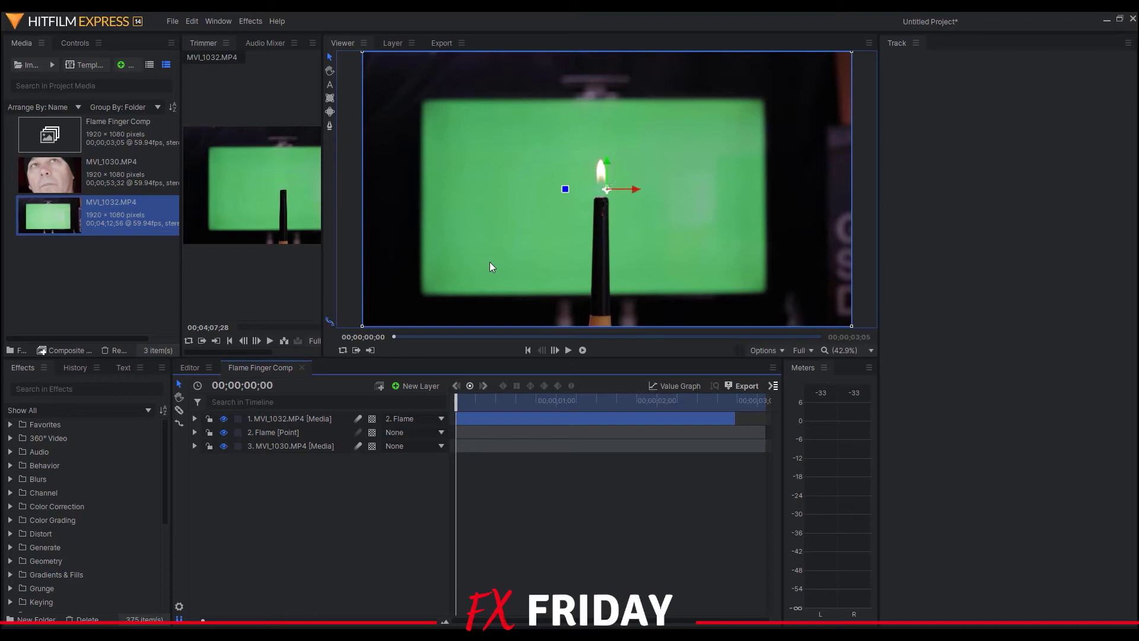
click(194, 418)
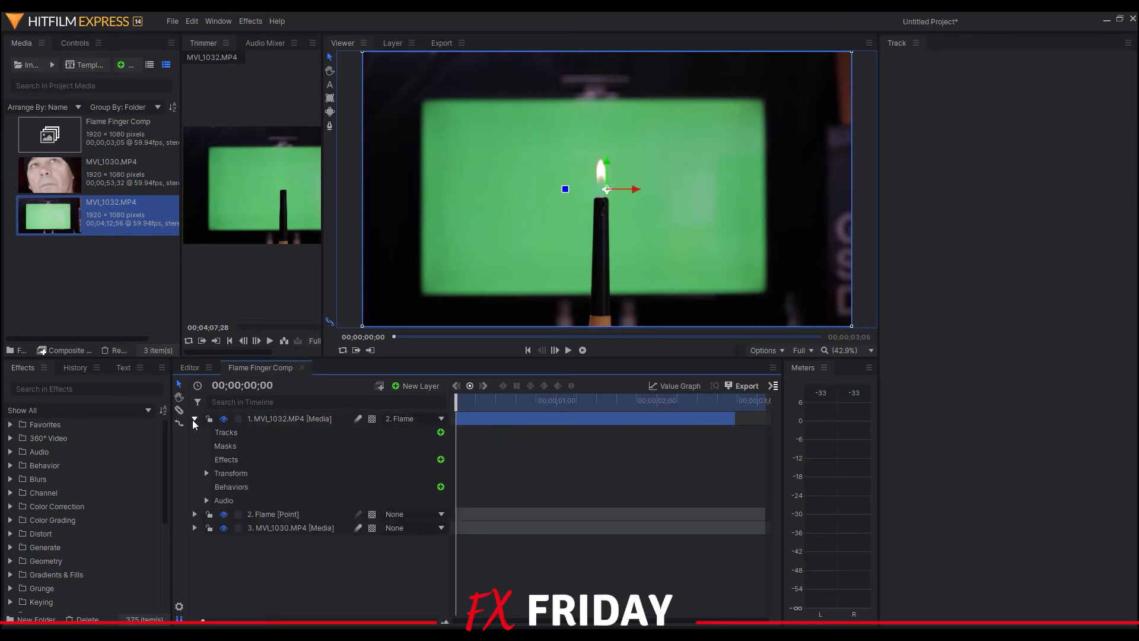
click(207, 473)
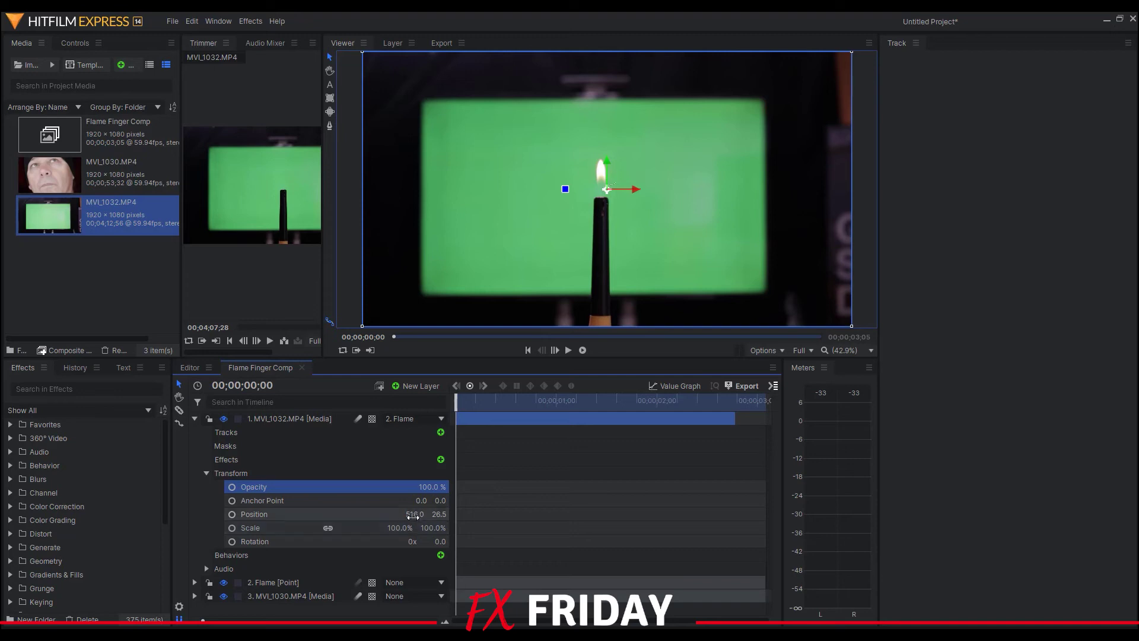
- Scale the candle clip to 161% and apply Keying > Luminance Key to MVI_1032
drag(399, 528, 435, 527)
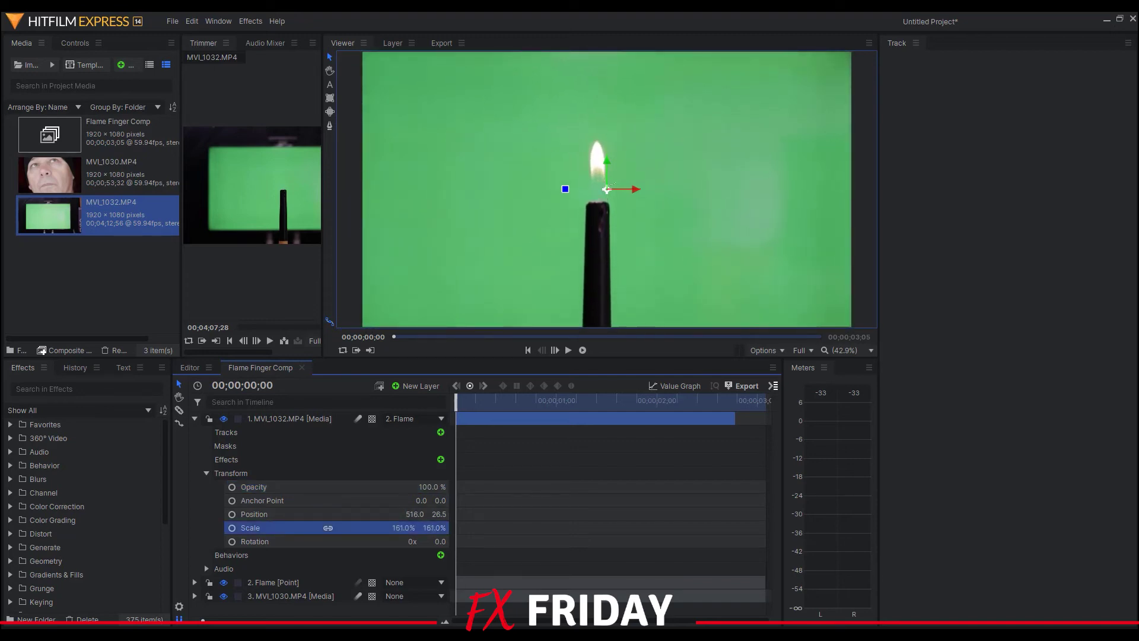
click(208, 474)
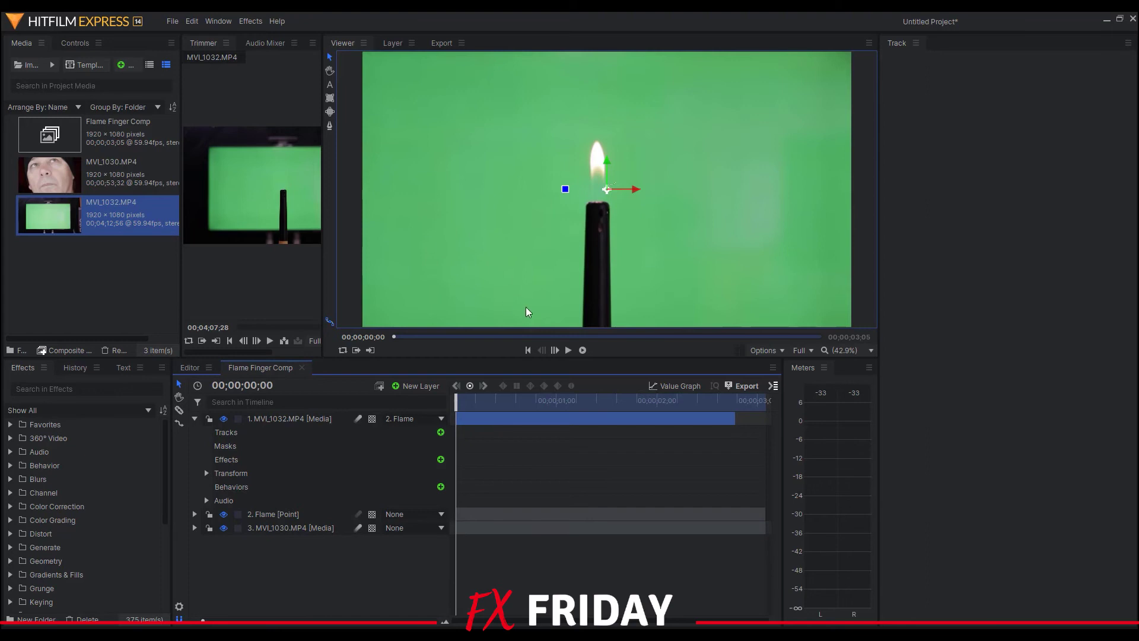
scroll(165, 464, down, 4)
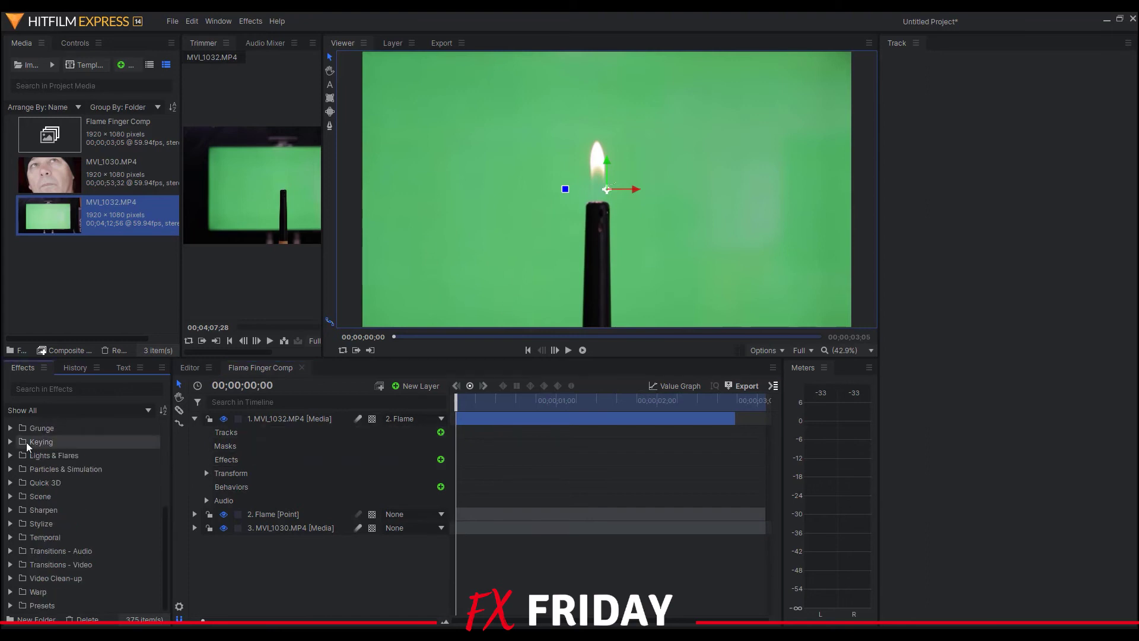
click(10, 442)
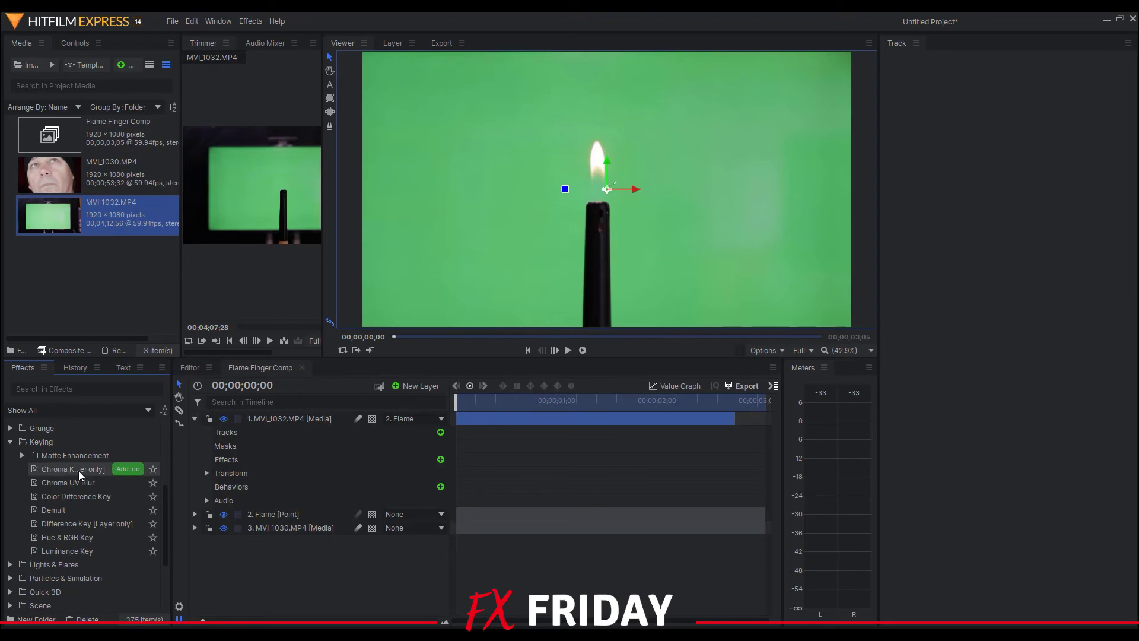
mouse_move(132, 470)
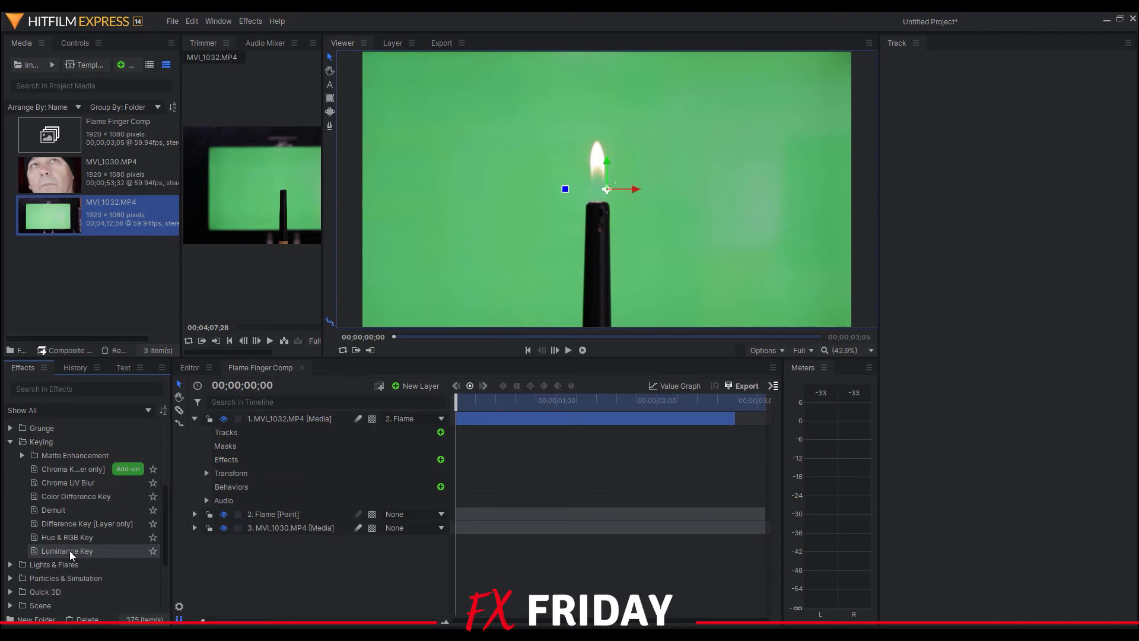
drag(69, 551, 526, 415)
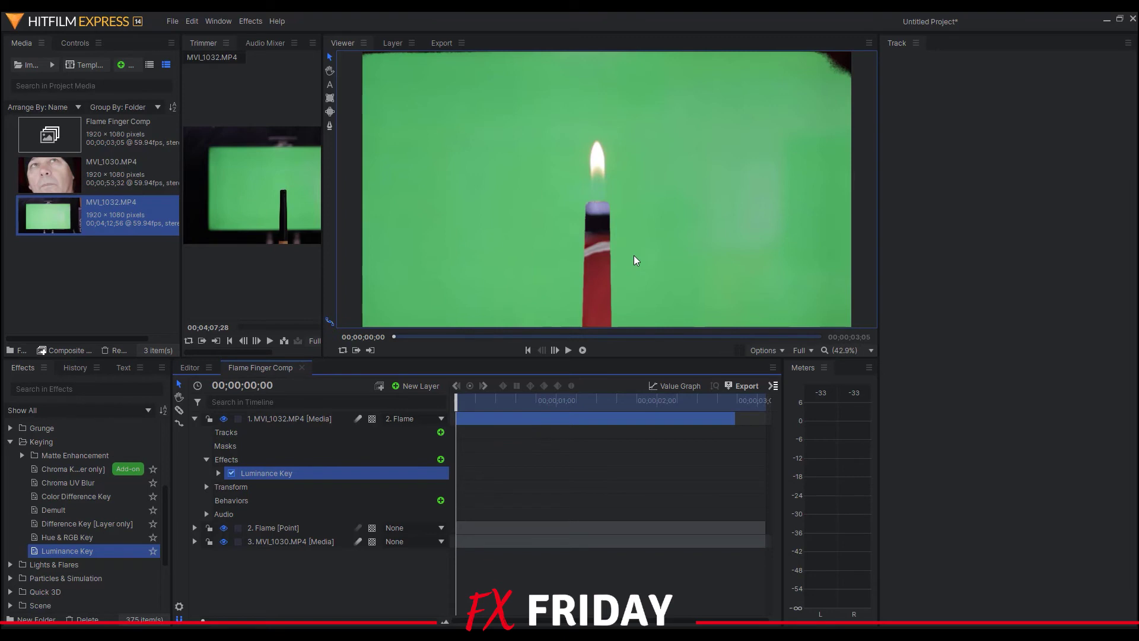
- Set the Luminance Key Threshold to 0.67 and Tolerance to 0.03
click(219, 473)
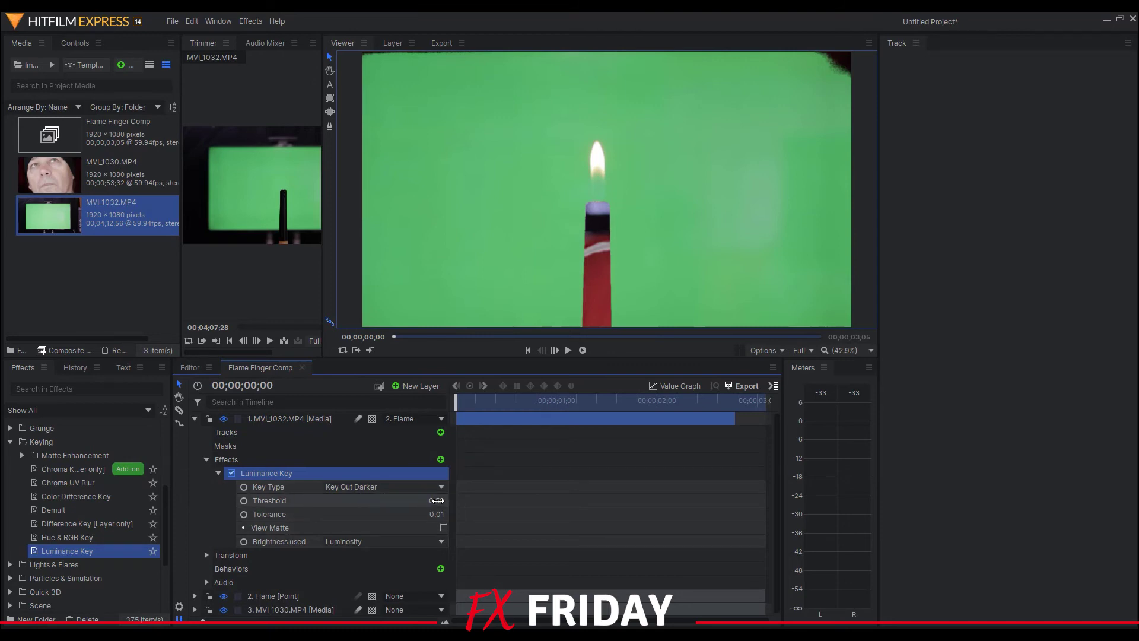
drag(436, 500, 469, 501)
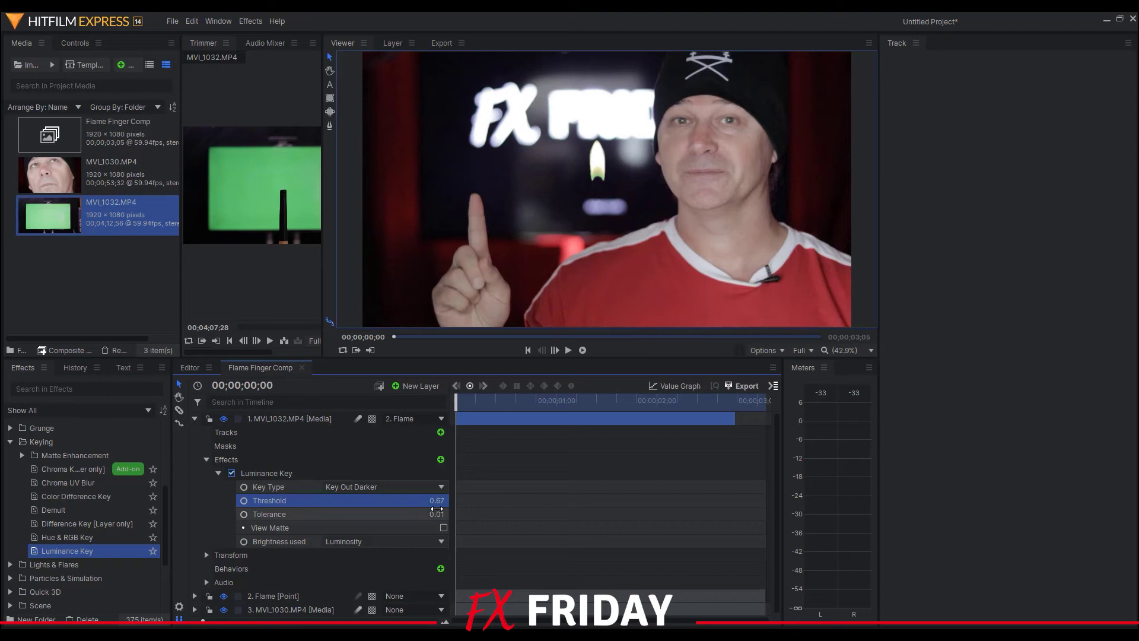
drag(437, 516, 437, 516)
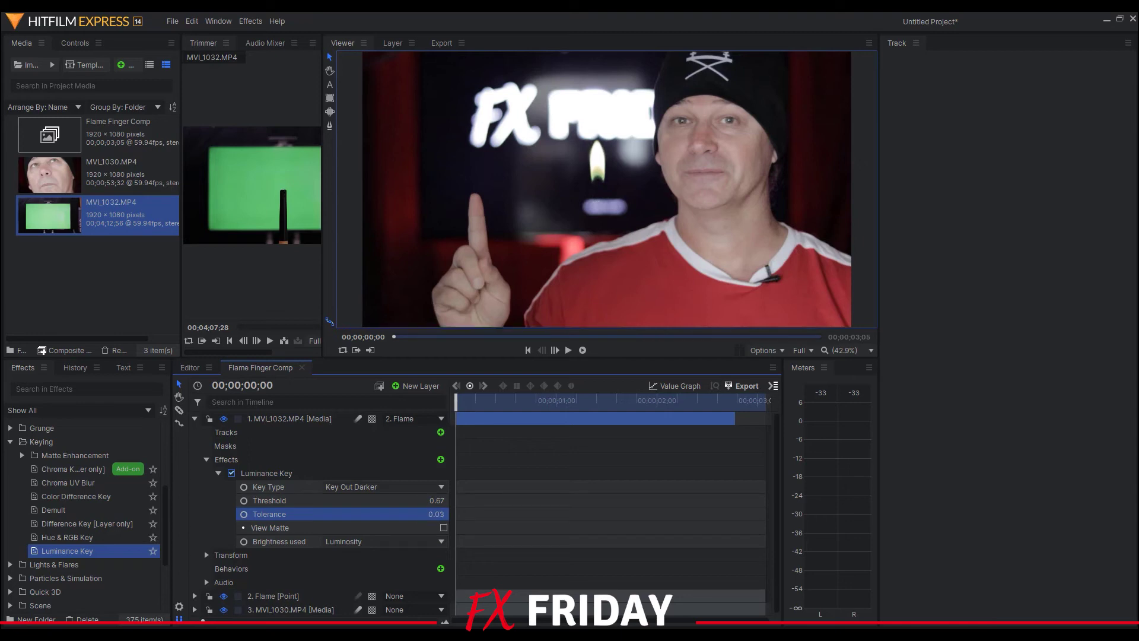
drag(437, 516, 304, 516)
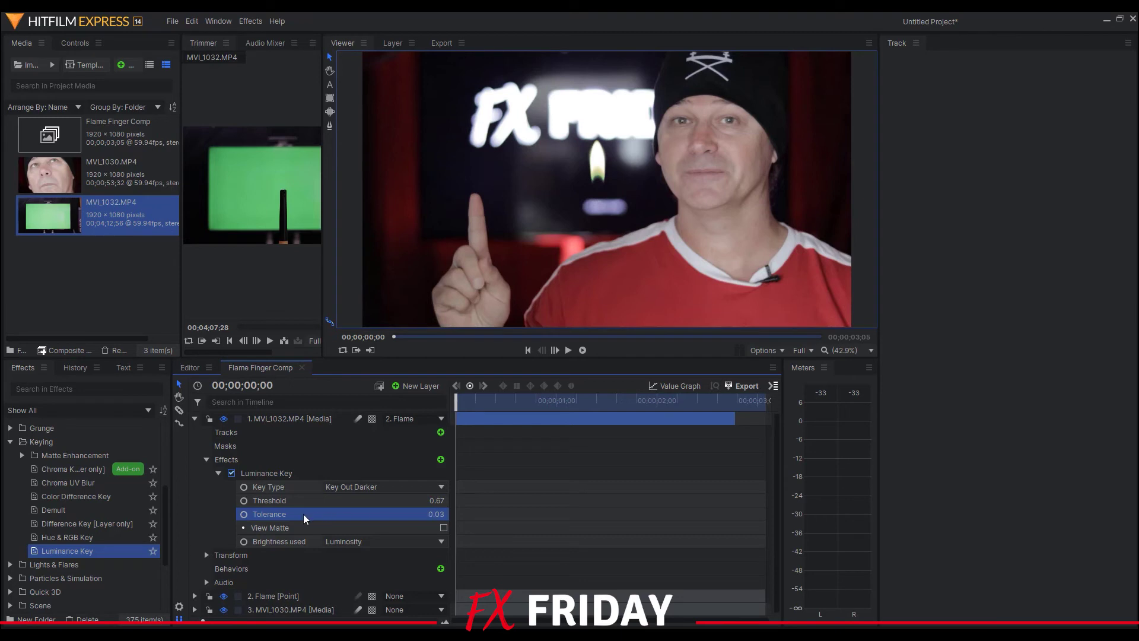
click(218, 472)
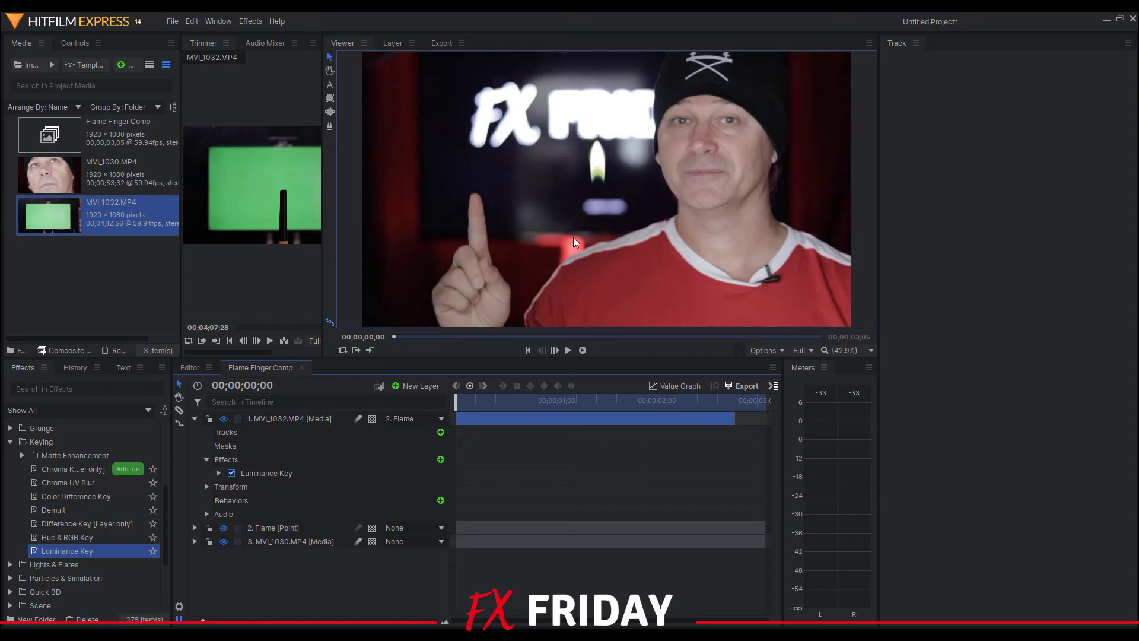
- Set the candle layer to 100% scale and Position 20.0, 8.5 on the fingertip
click(206, 487)
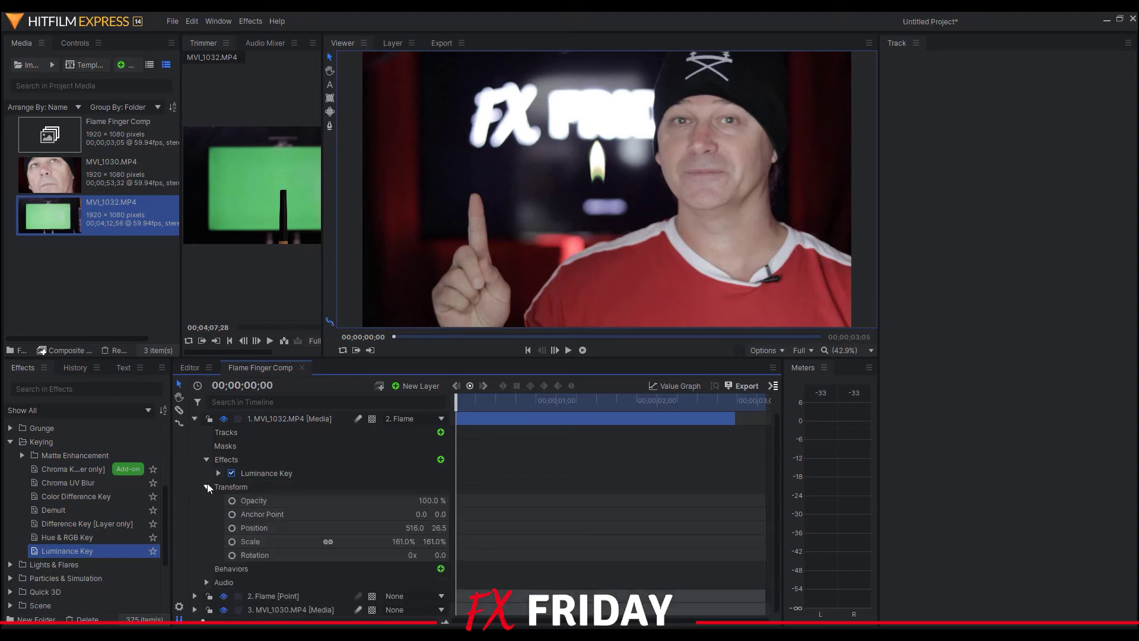
click(412, 527)
drag(593, 189, 517, 188)
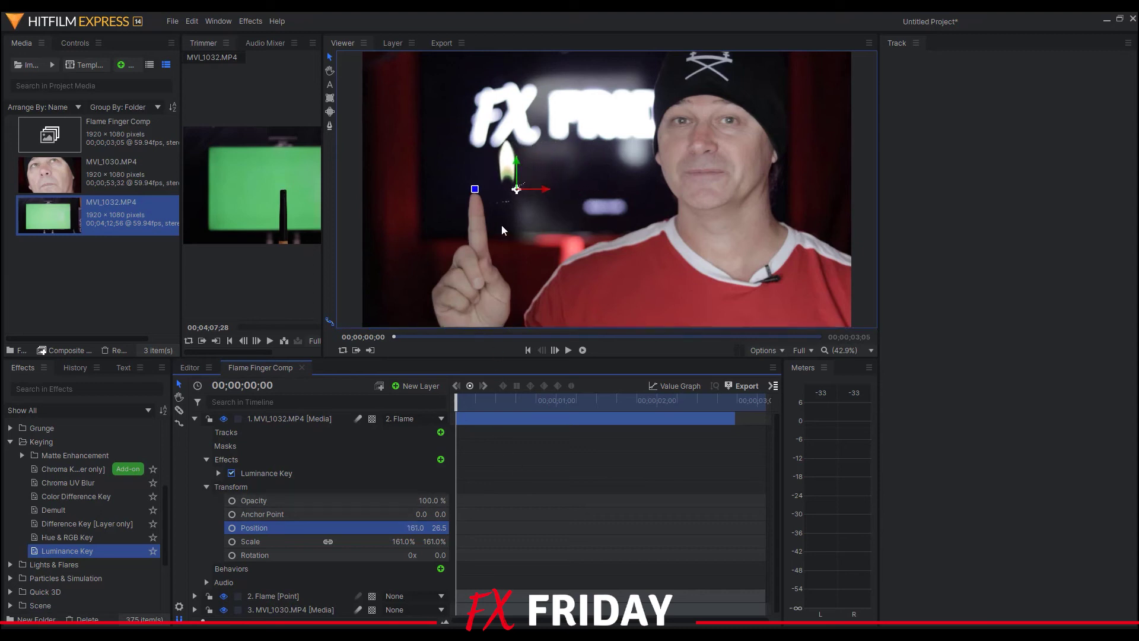
mouse_move(275, 191)
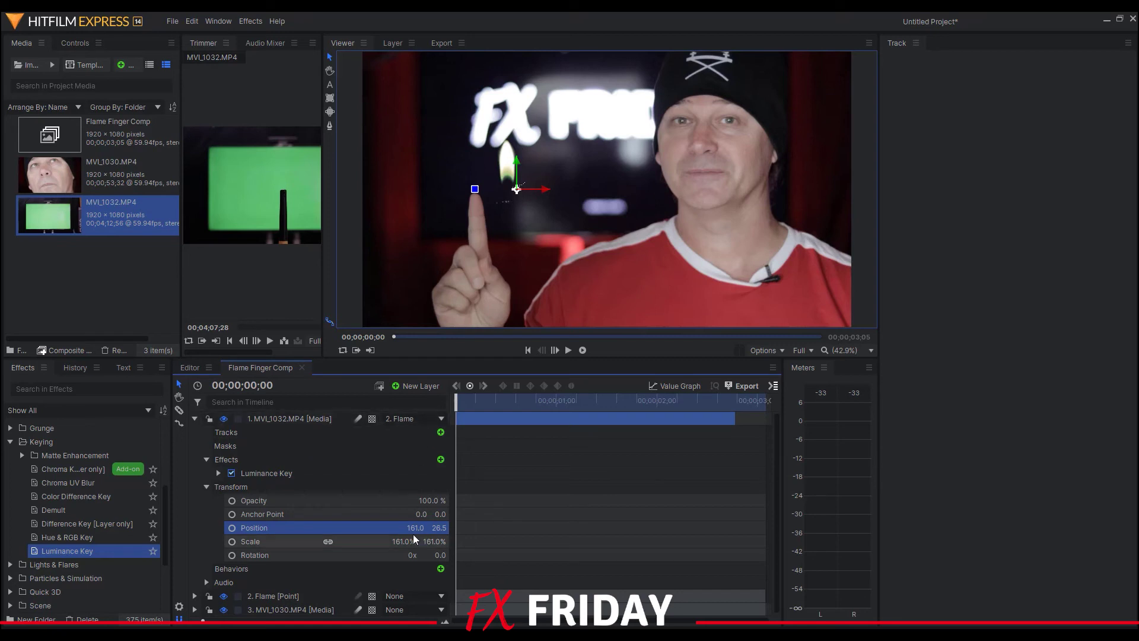
drag(416, 527, 337, 527)
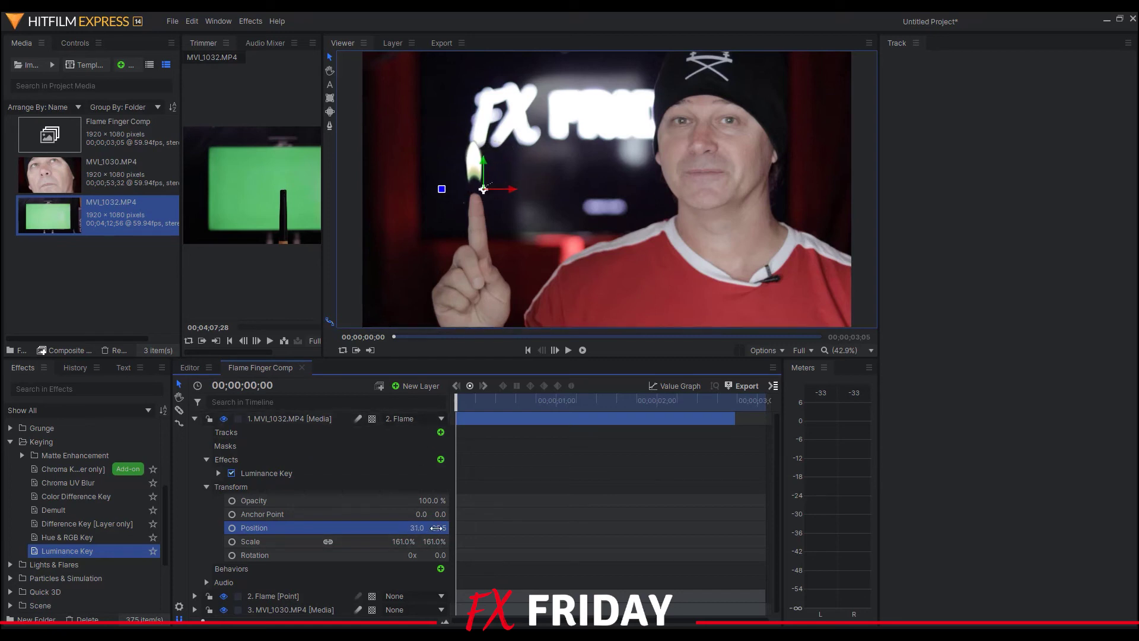
drag(436, 527, 419, 527)
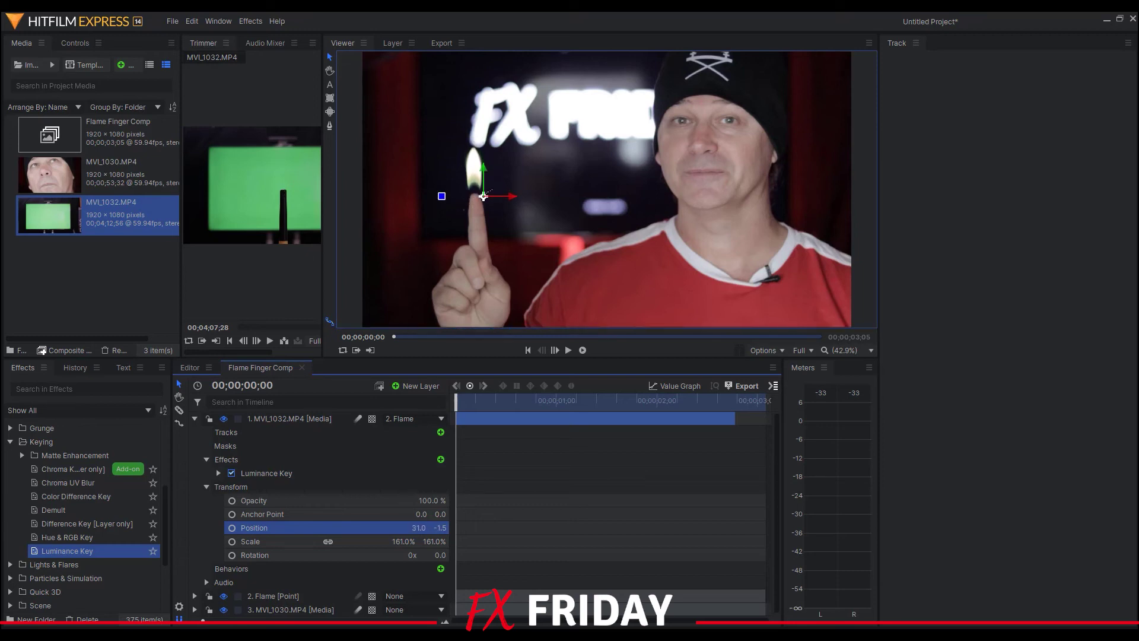
click(397, 541)
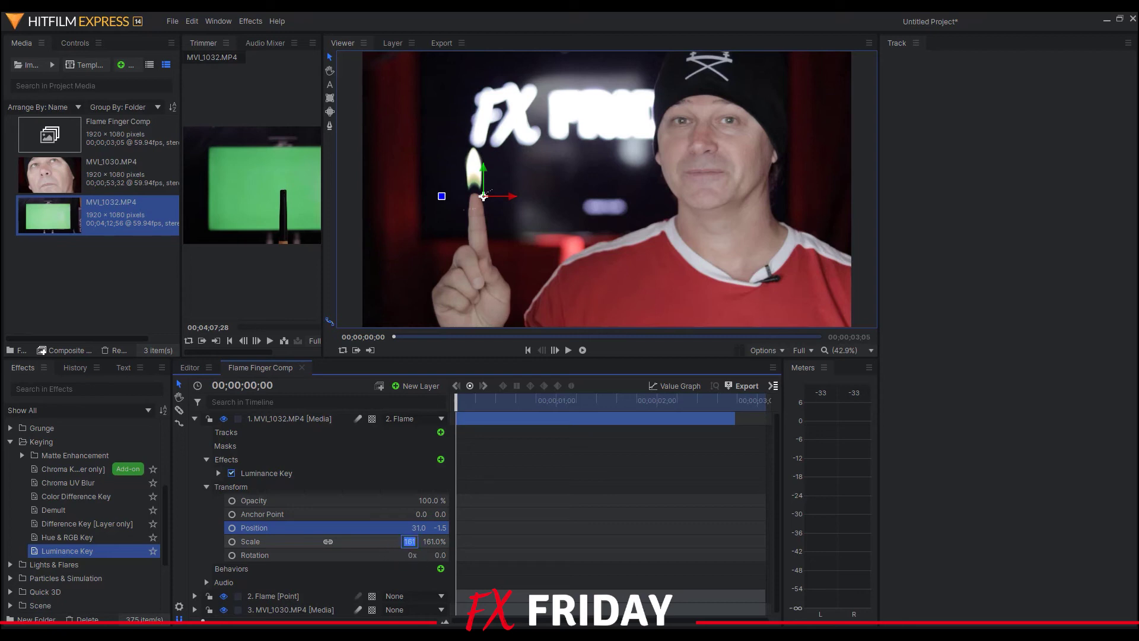
text(100)
key(Return)
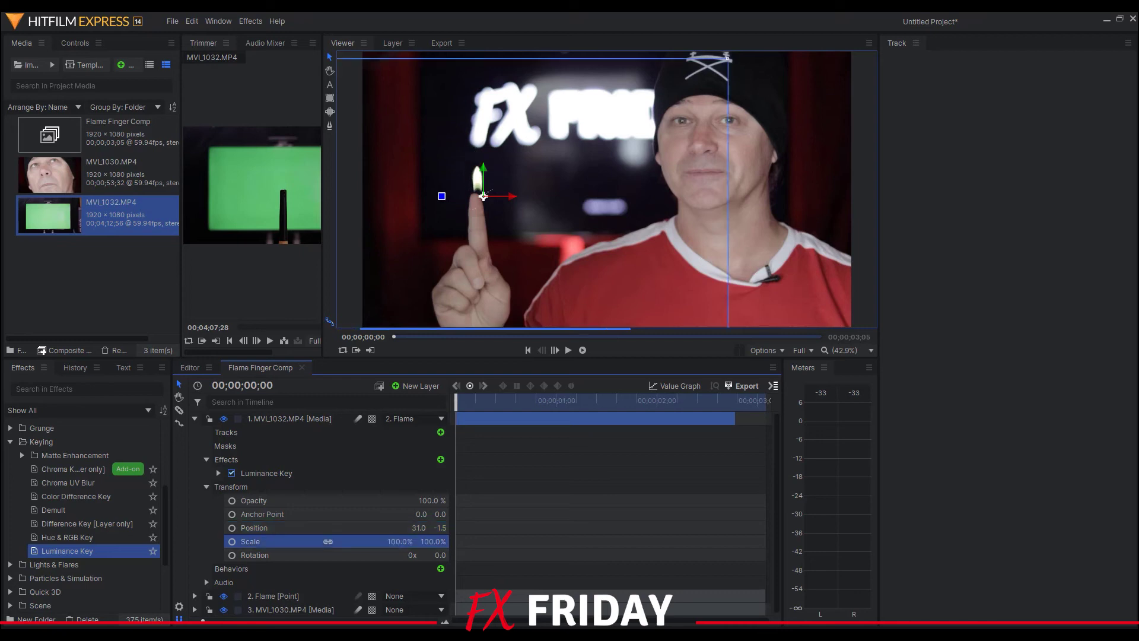
drag(422, 528, 435, 528)
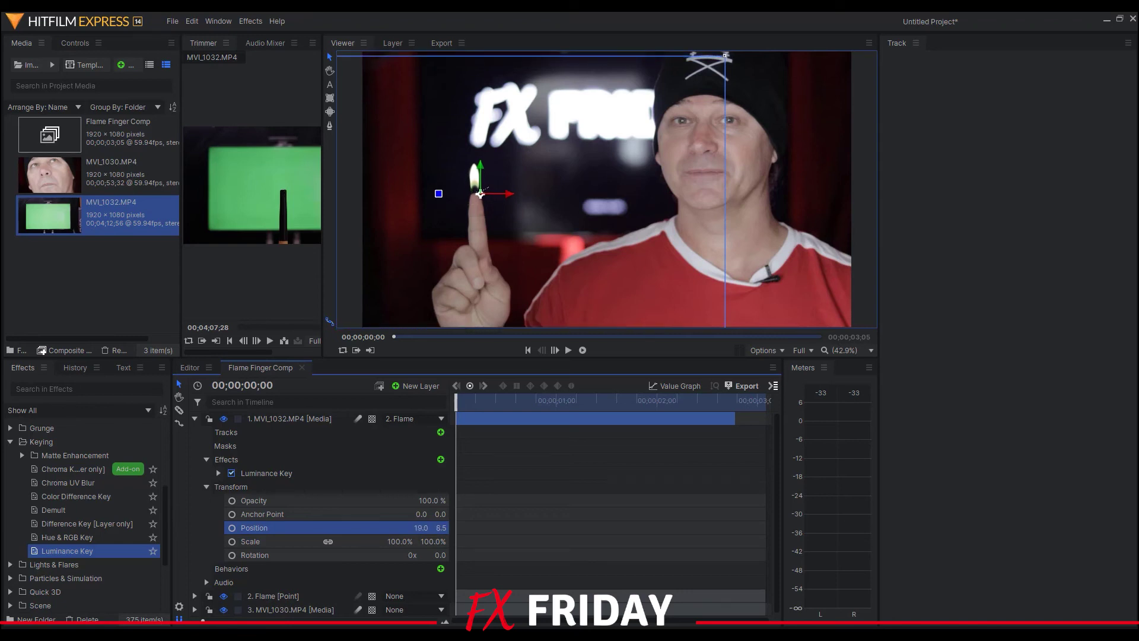
drag(481, 193, 480, 193)
- Draw a closed freehand mask outlining the flame above the fingertip on the candle layer
click(320, 420)
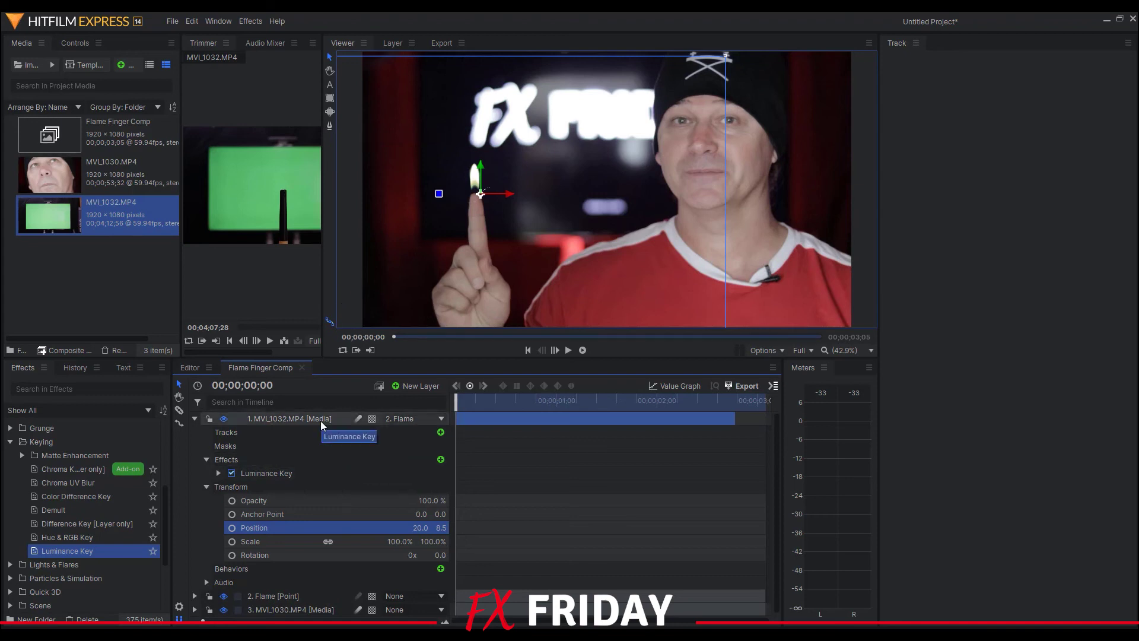
click(333, 127)
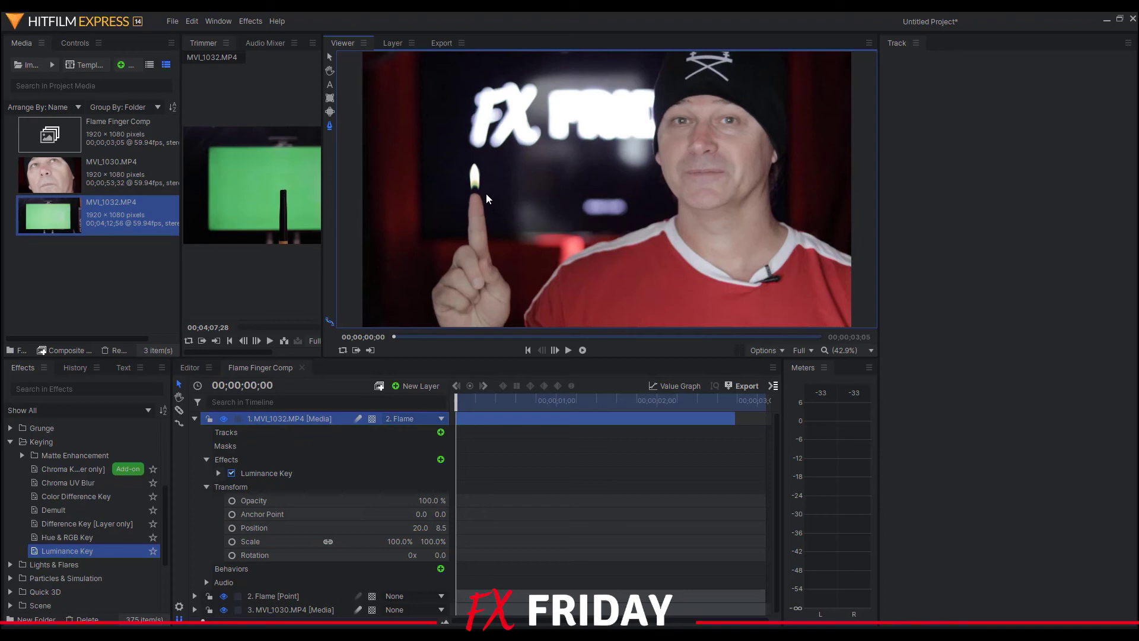
click(468, 194)
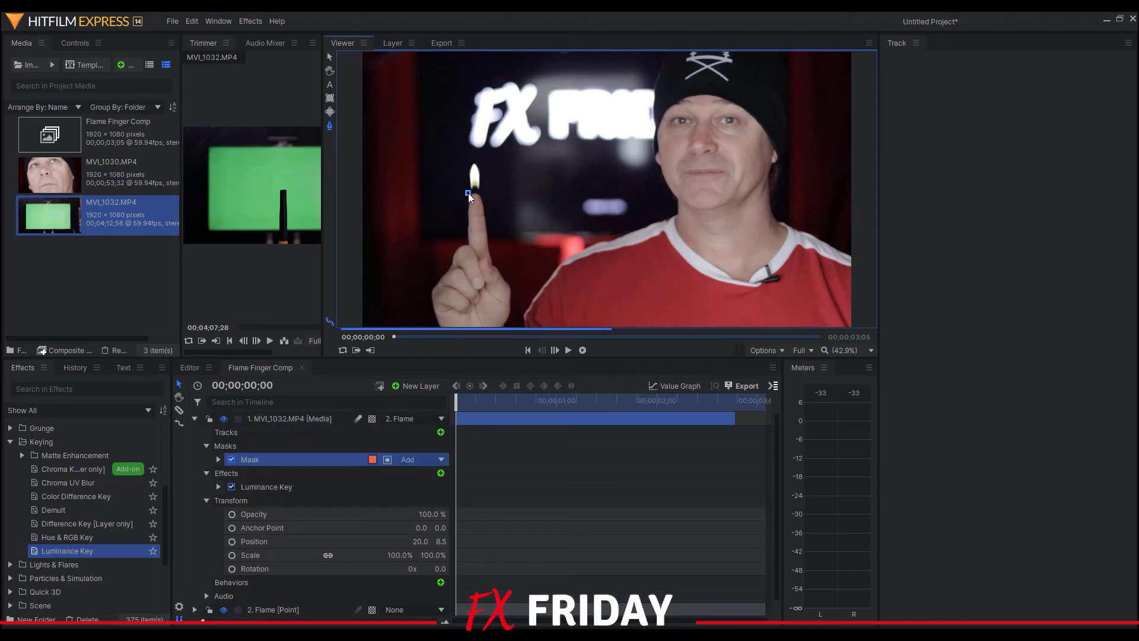
click(484, 194)
click(488, 179)
click(484, 164)
click(476, 155)
click(463, 152)
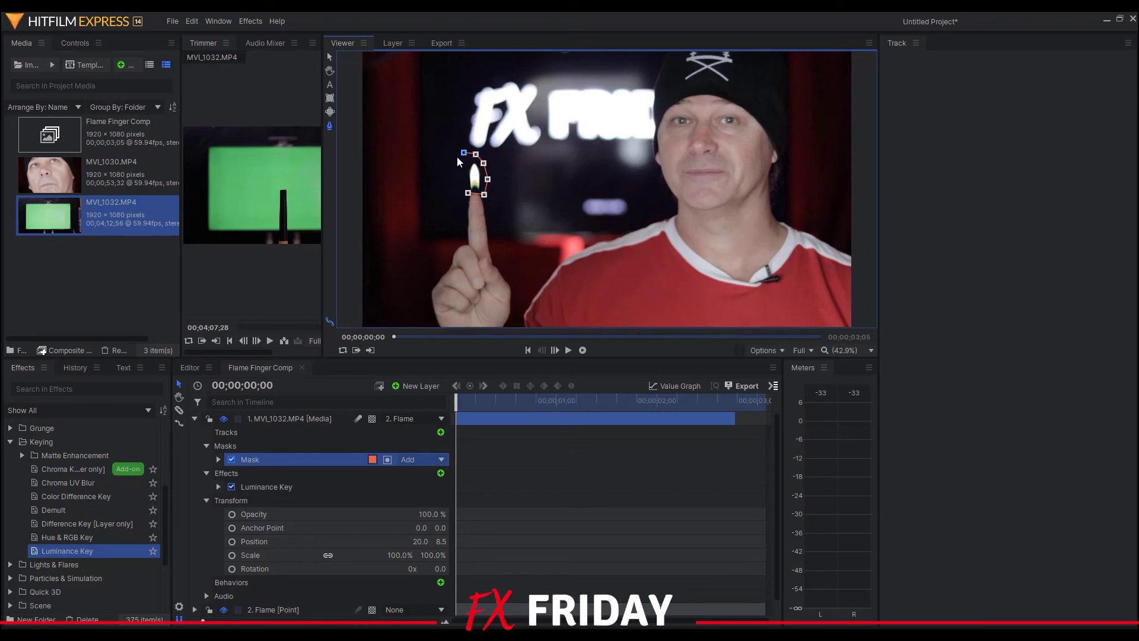
click(456, 157)
click(449, 165)
click(448, 175)
click(449, 187)
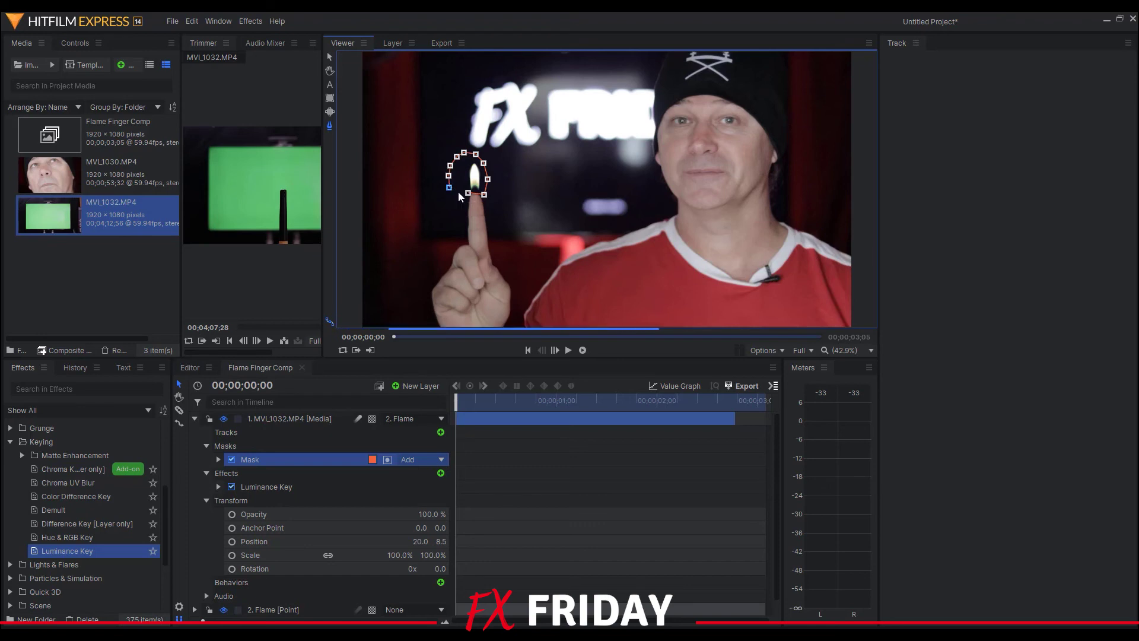
click(467, 194)
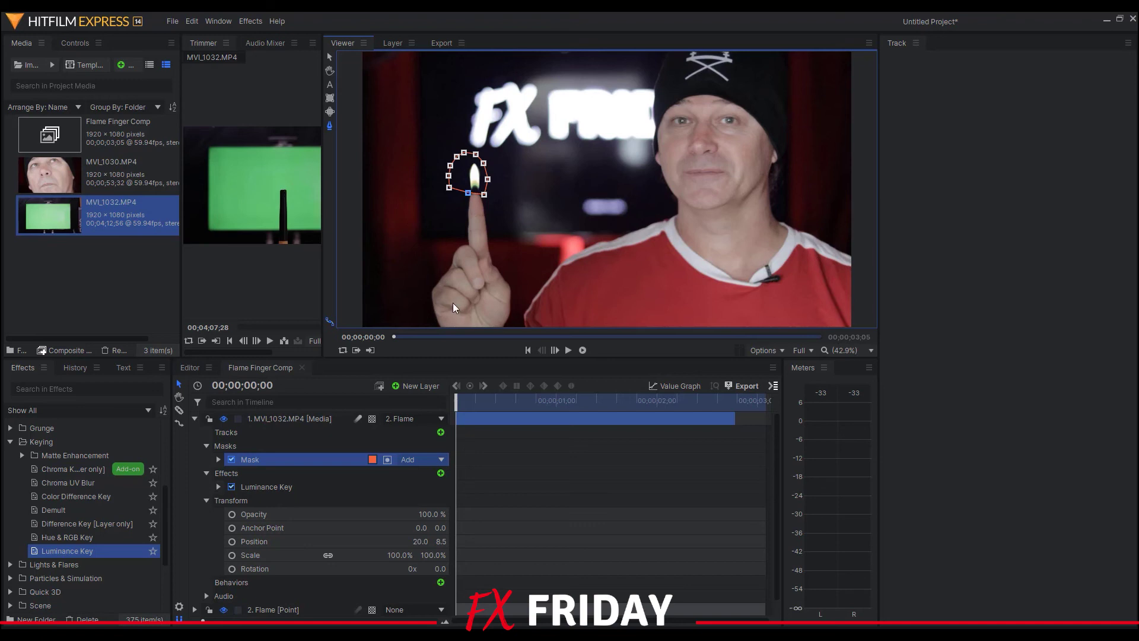
- Expand the new mask's shape and transform properties
click(217, 459)
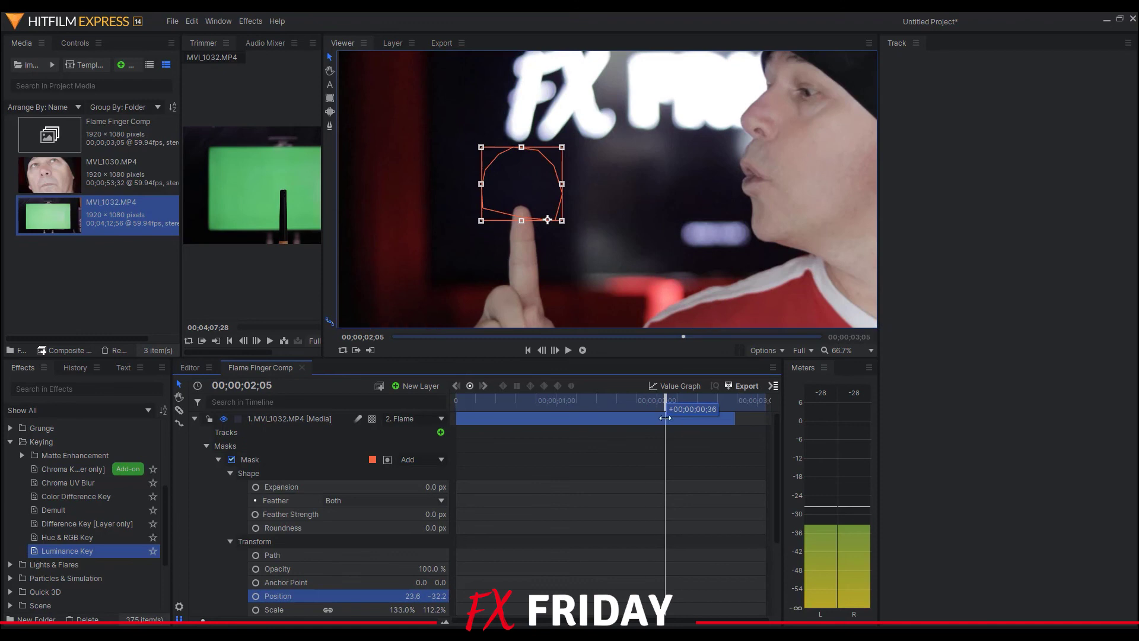
mouse_move(457, 426)
mouse_down()
mouse_move(459, 408)
mouse_move(699, 412)
mouse_move(455, 413)
mouse_up()
click(405, 219)
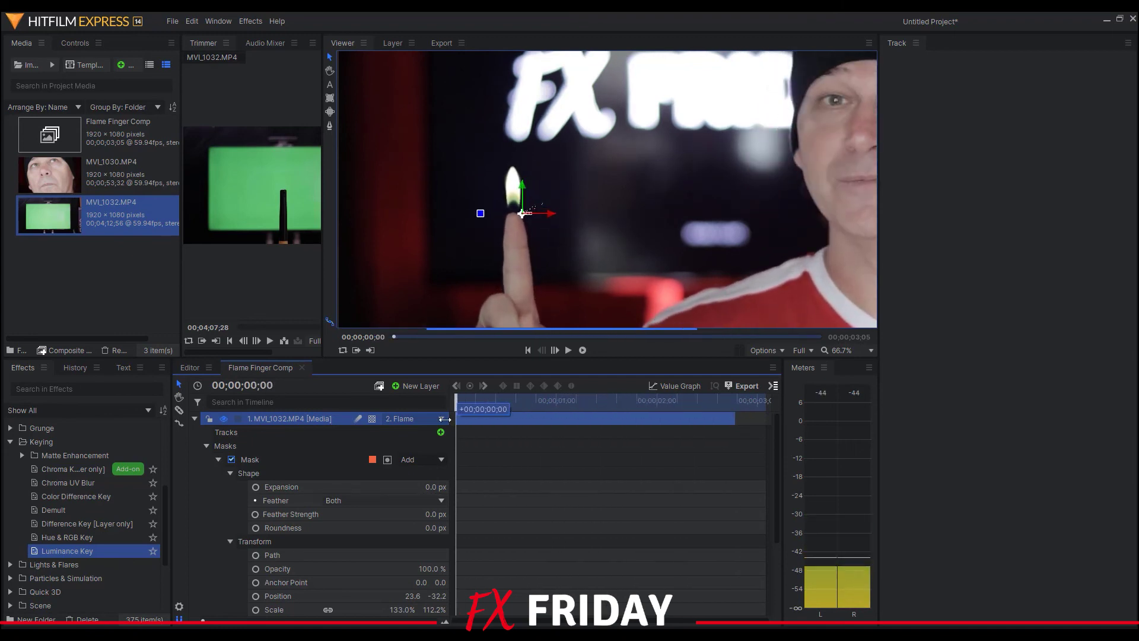
click(870, 351)
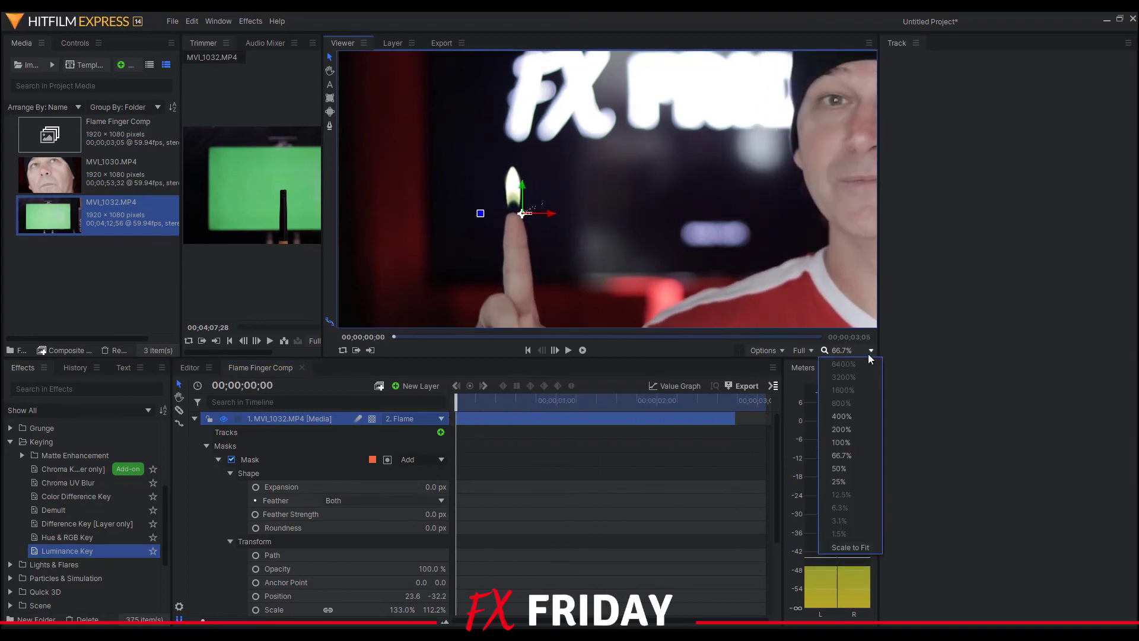
click(850, 544)
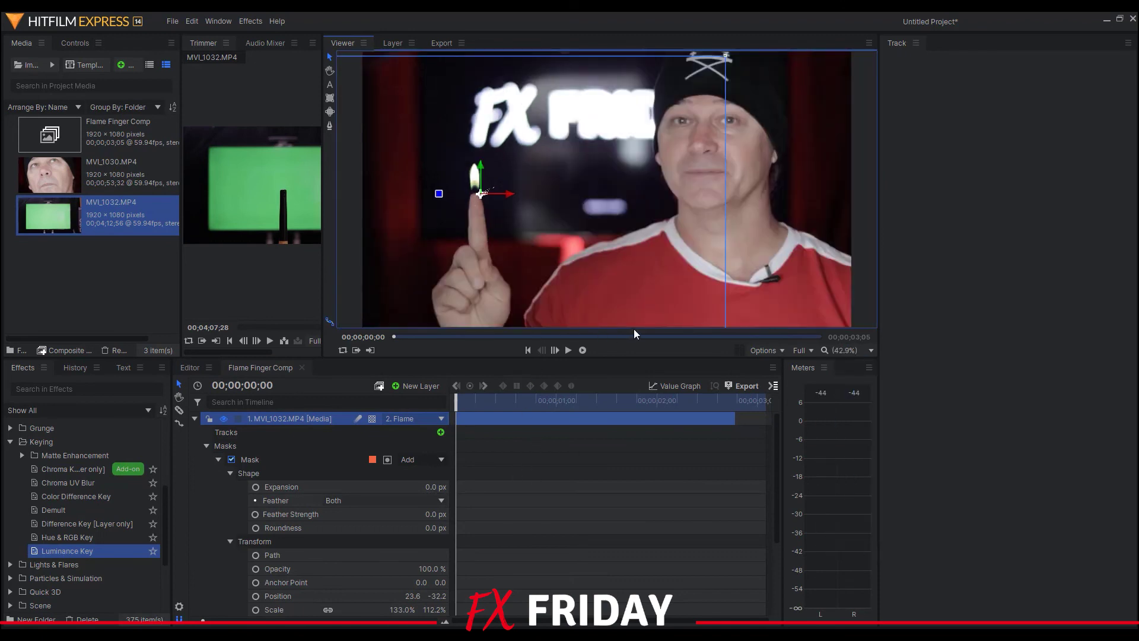
click(774, 309)
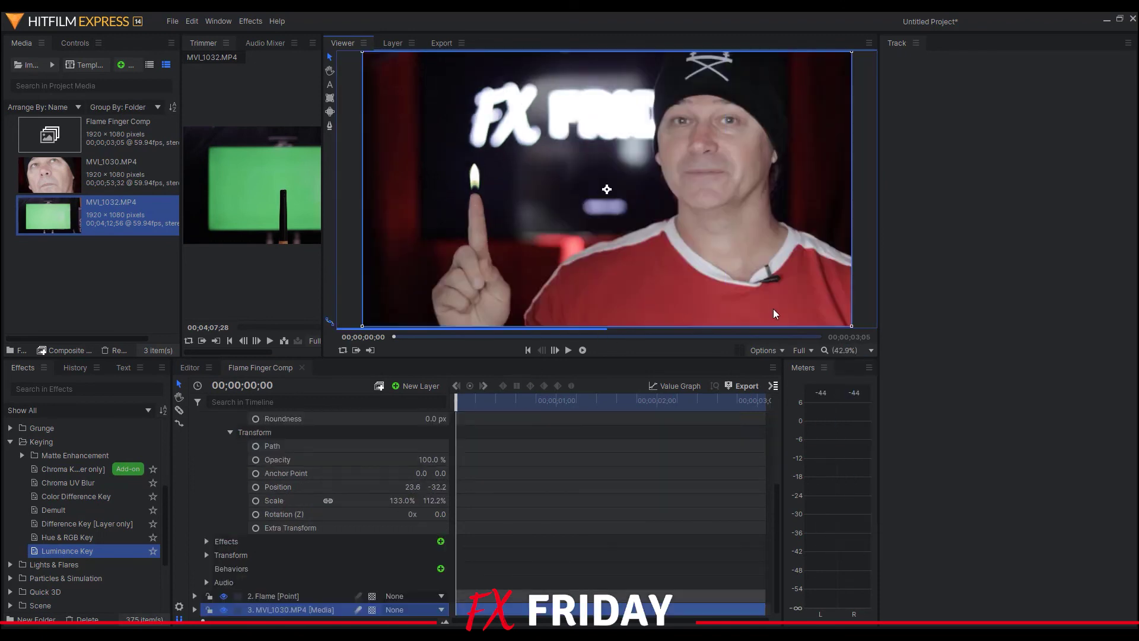
click(568, 350)
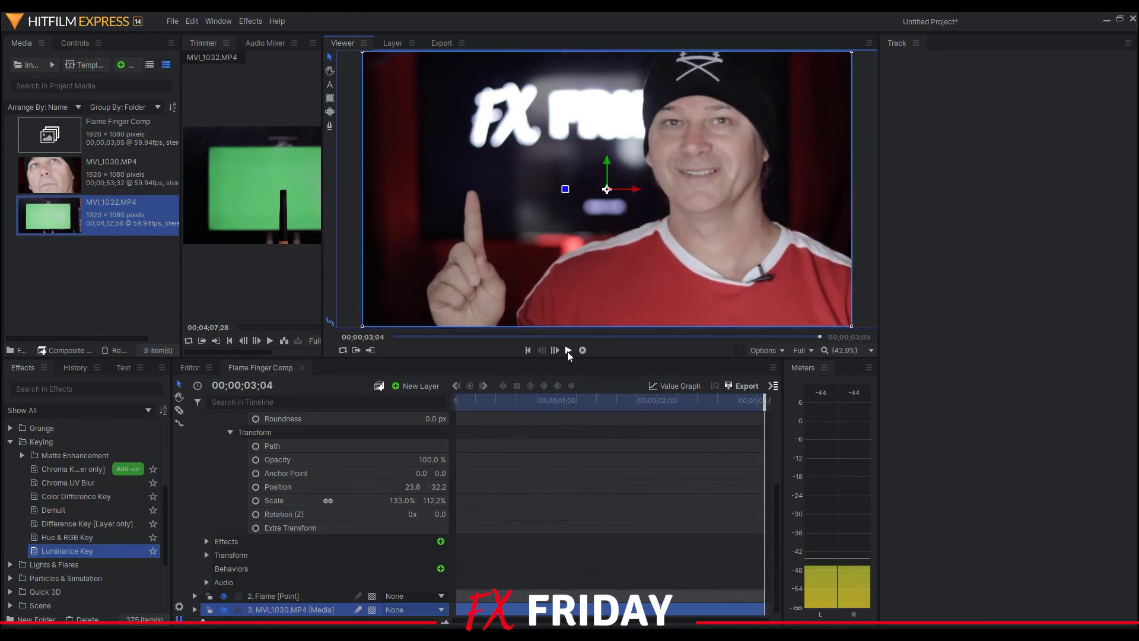
click(567, 350)
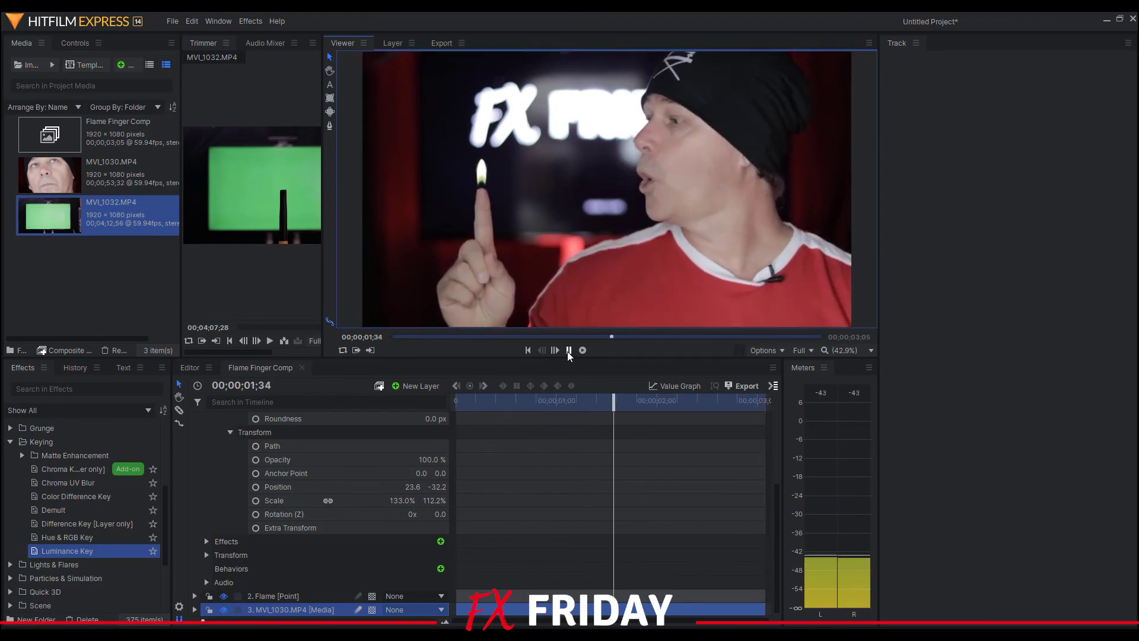
click(568, 350)
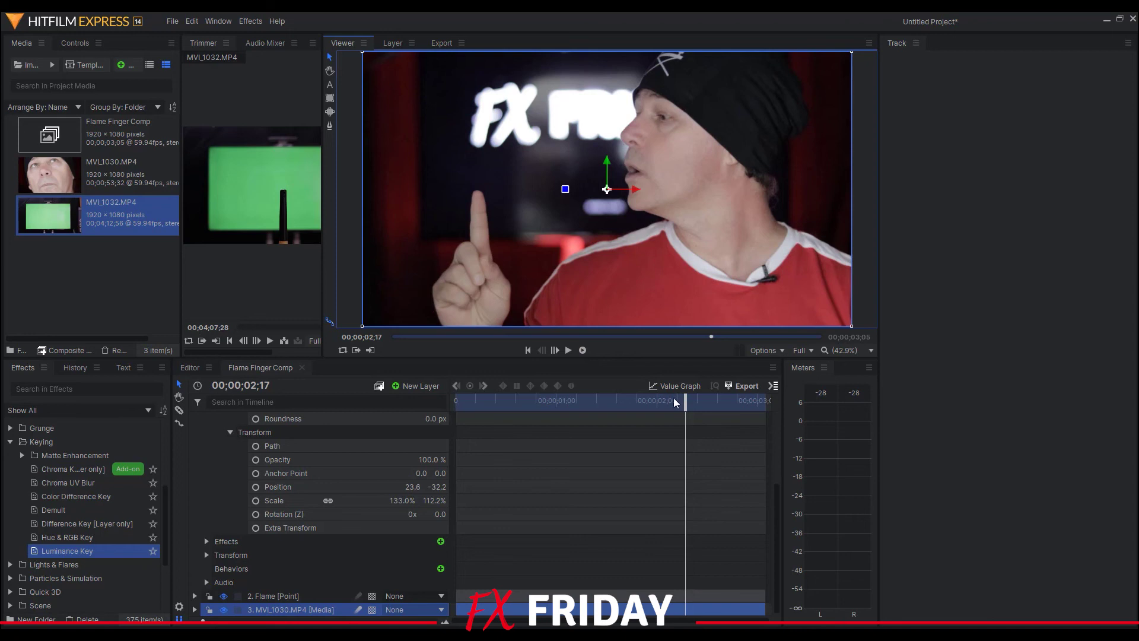
drag(685, 400, 597, 402)
click(496, 189)
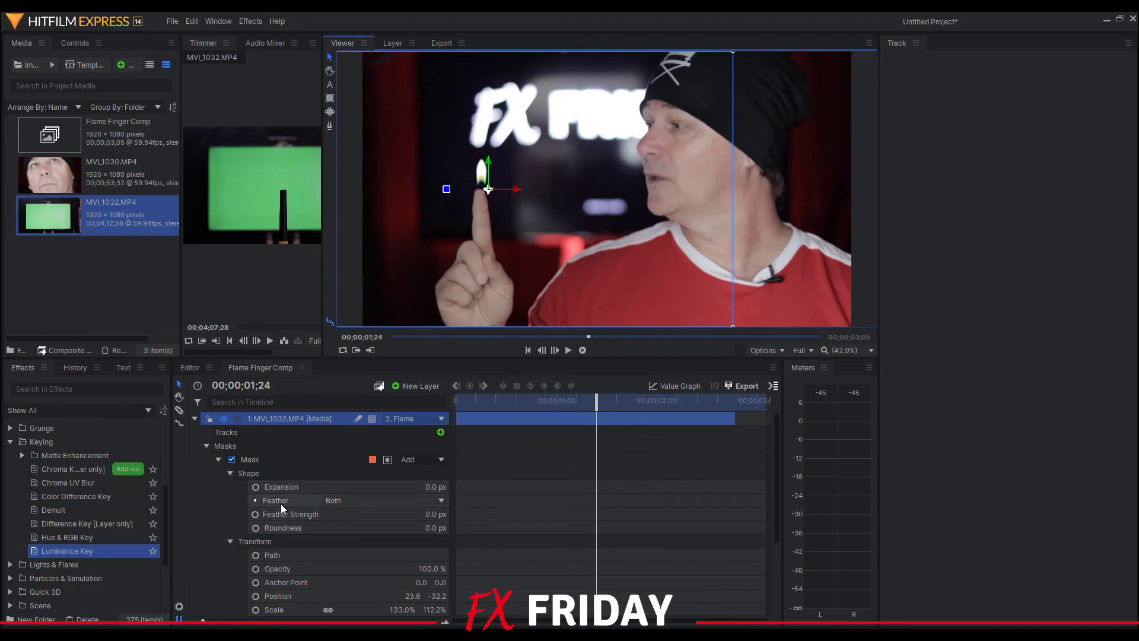
click(255, 474)
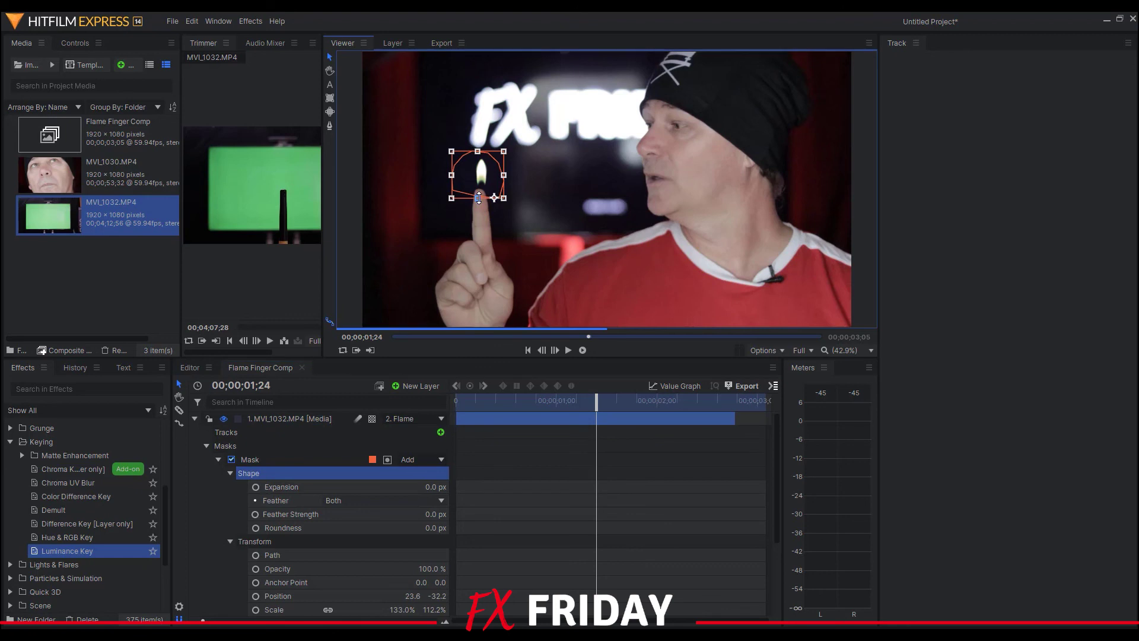
- Shorten the flame mask's bottom to 133.0% × 109.3% scale and preview the composite
drag(478, 198, 477, 196)
drag(598, 405, 560, 404)
click(806, 268)
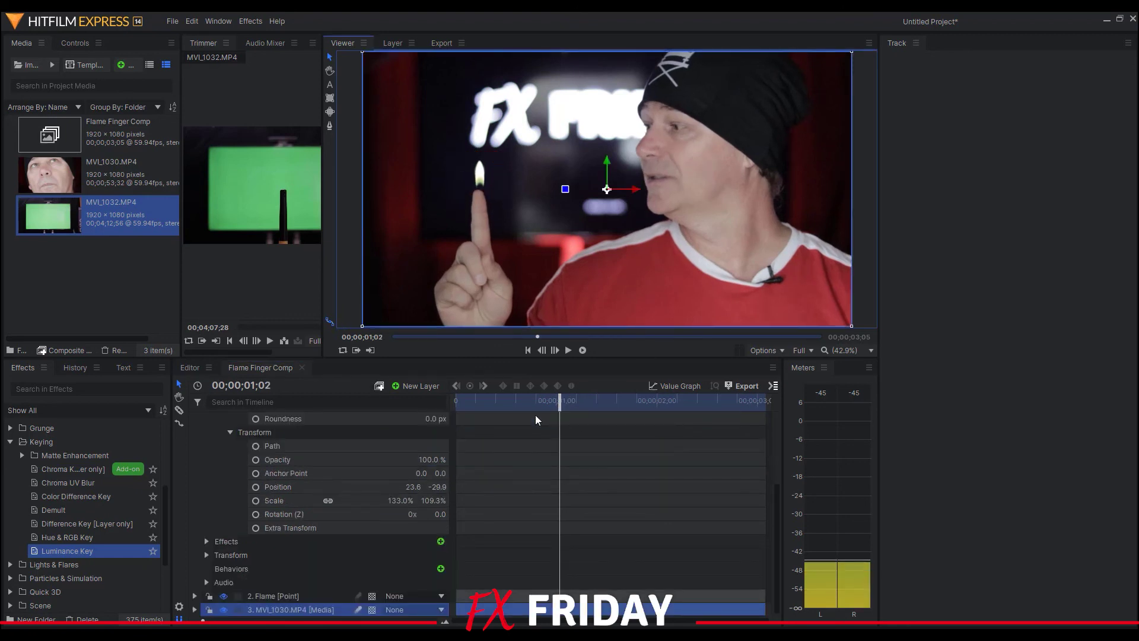
click(568, 350)
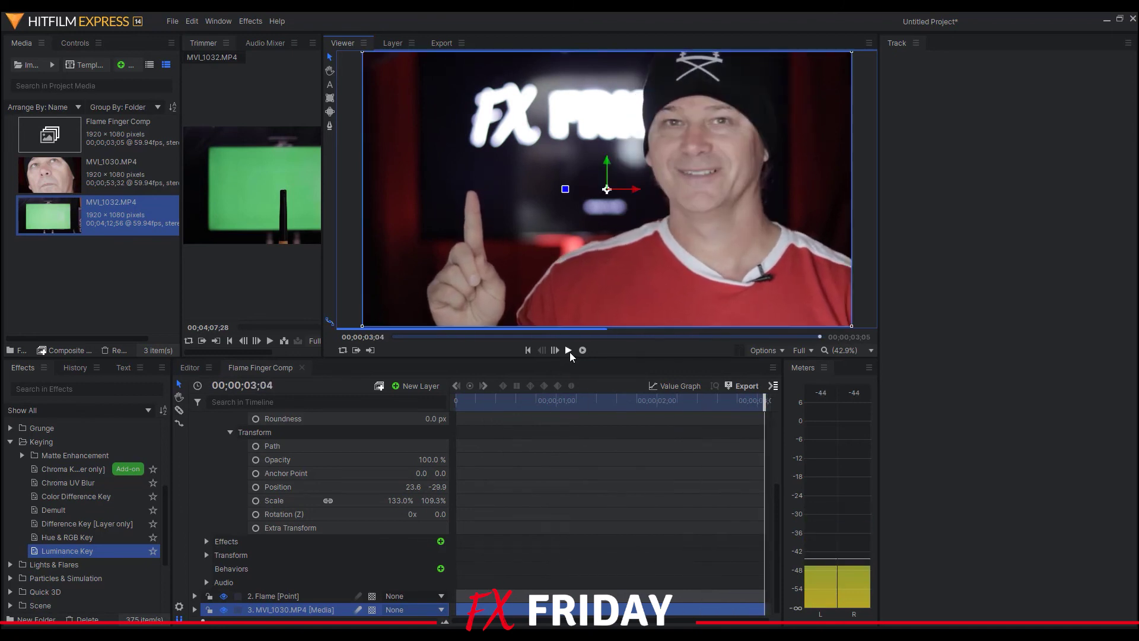
click(569, 350)
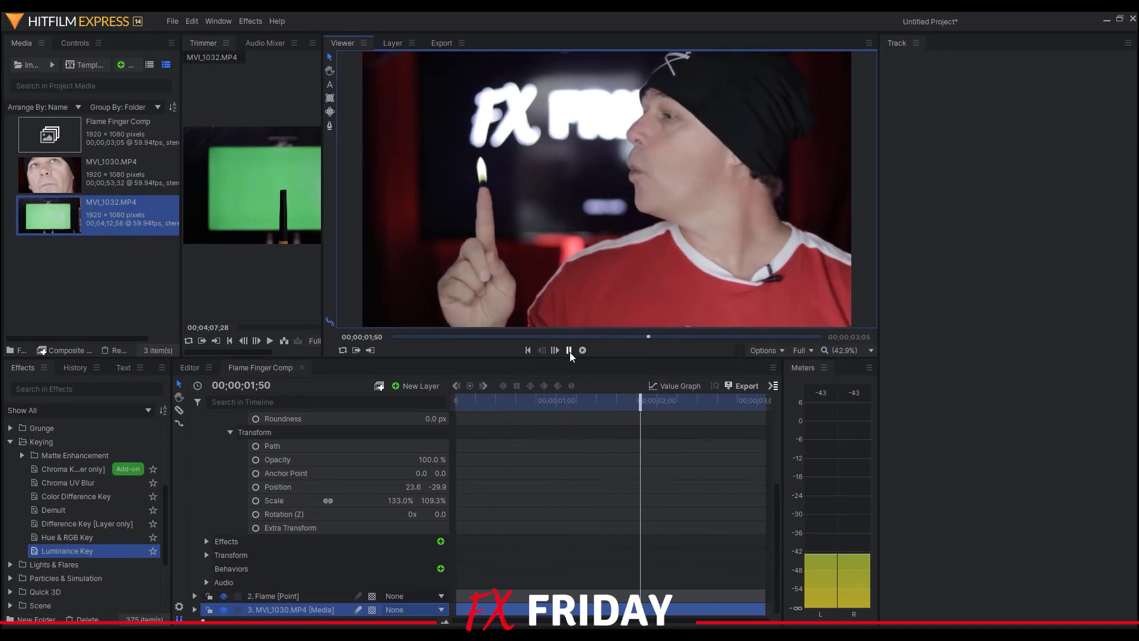
click(569, 351)
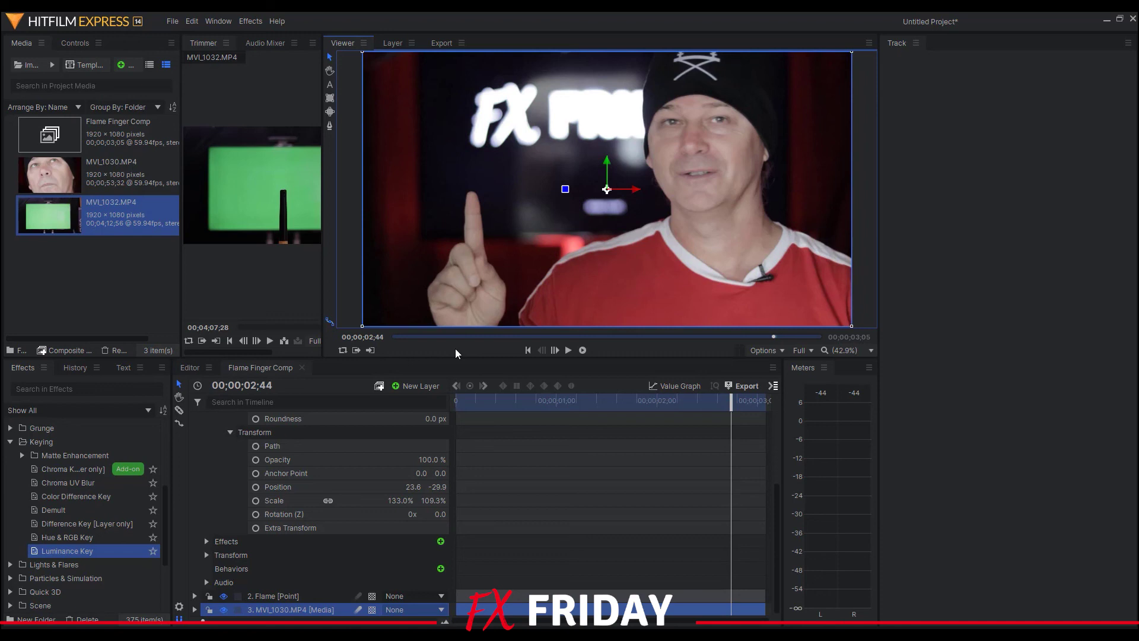
- Widen the Trimmer panel by moving its divider with the Viewer to the right
drag(323, 279, 383, 278)
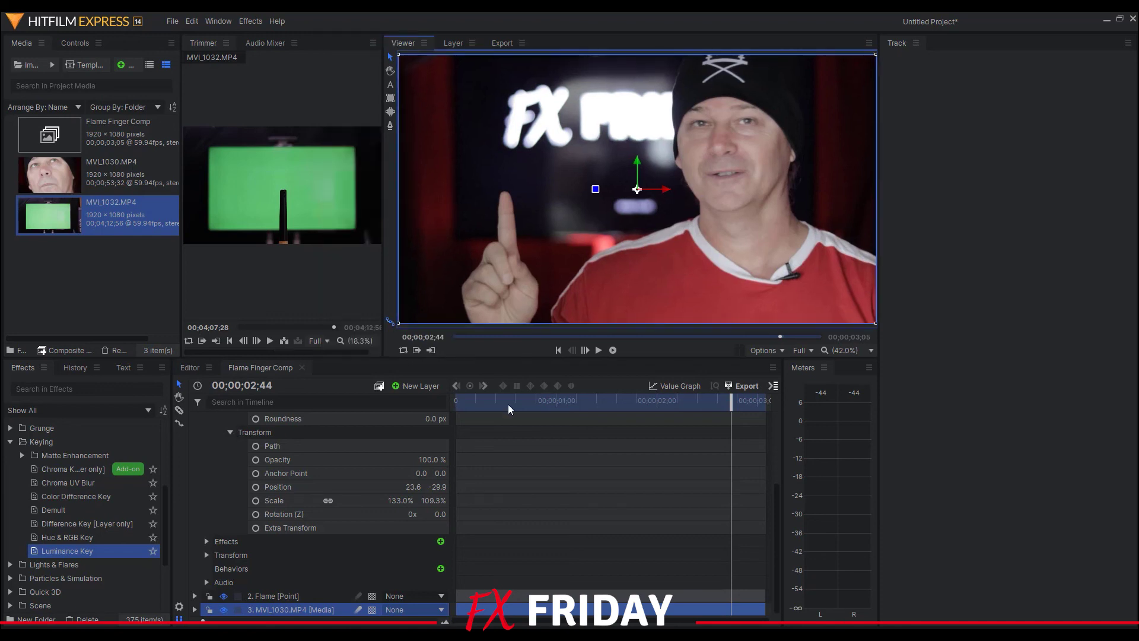